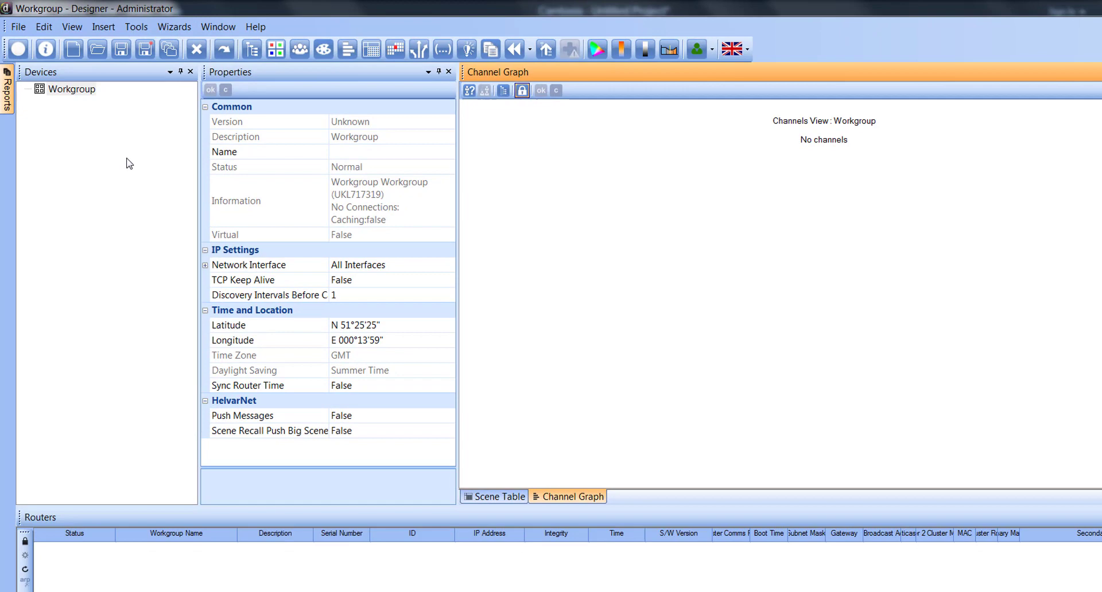
Insert a 920 Digidim router into the Workgroup
left_click(82, 91)
right_click(82, 92)
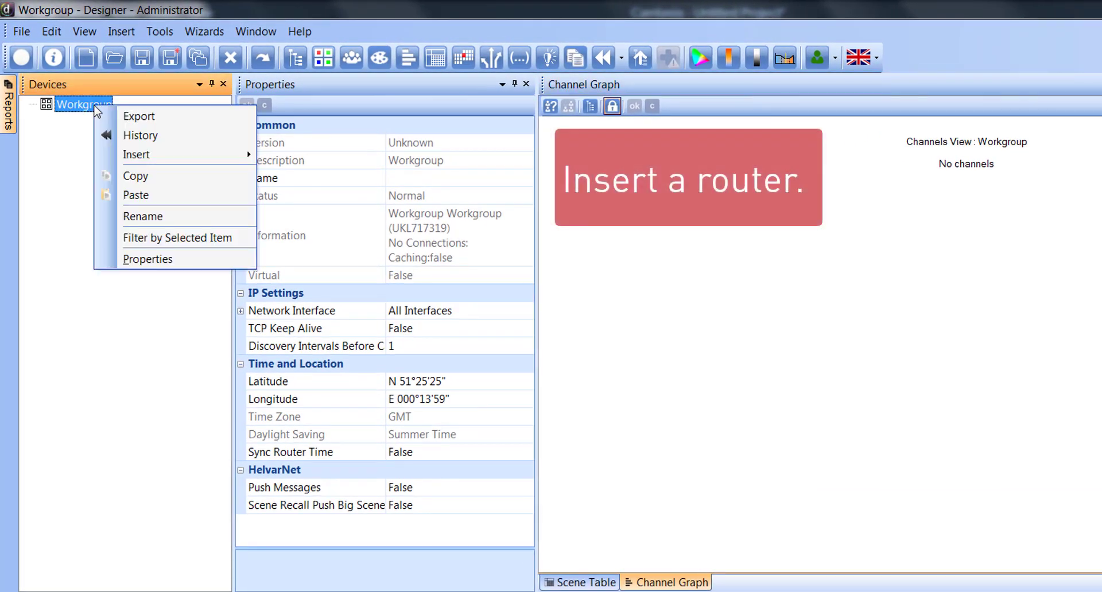
mouse_move(136, 154)
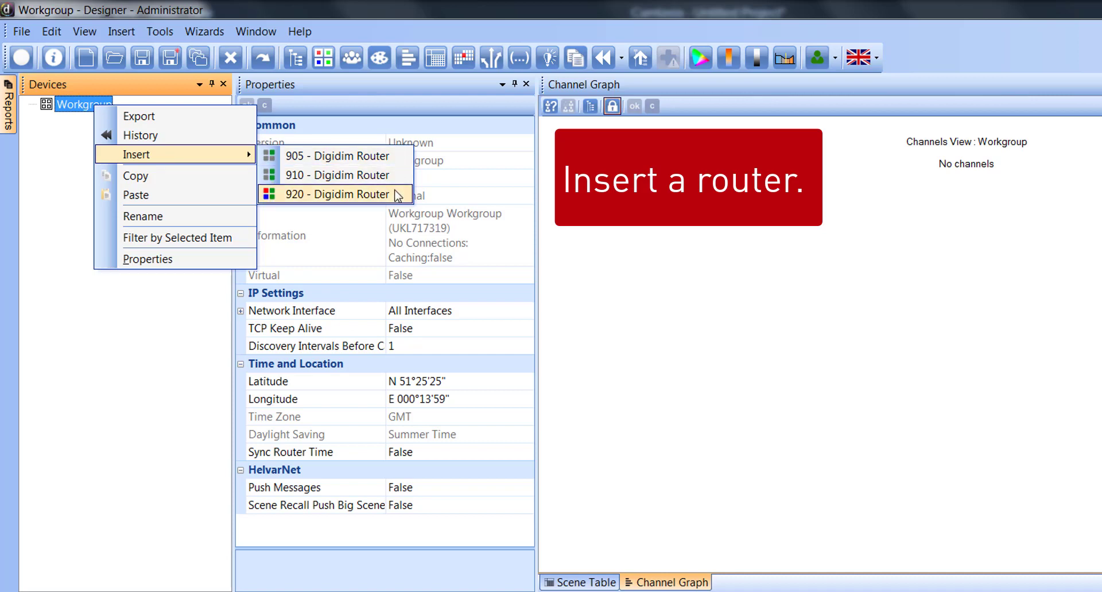
left_click(396, 196)
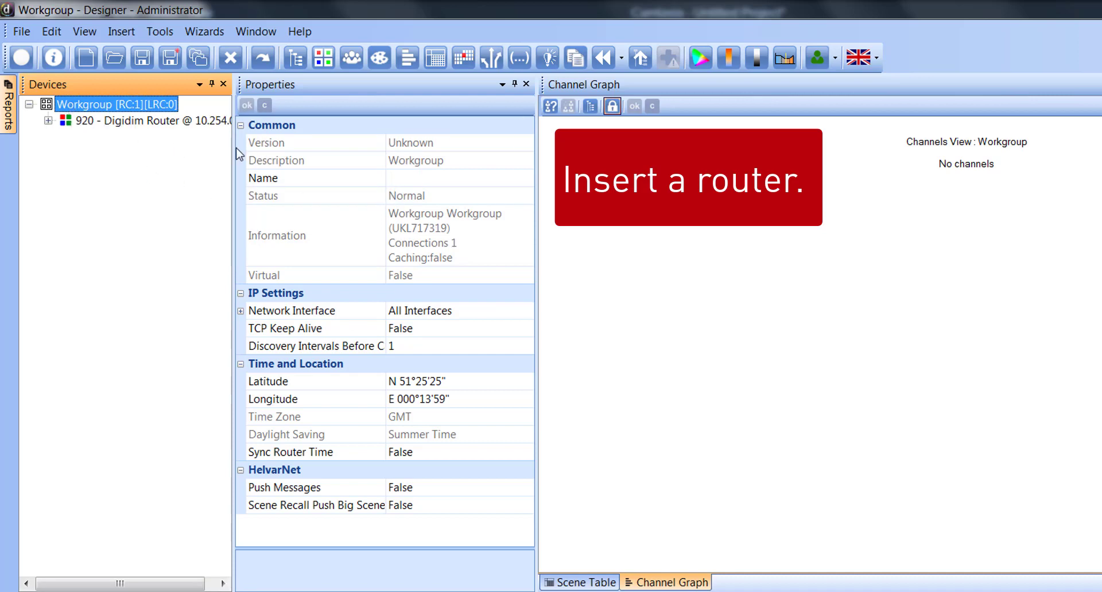
Widen the Devices panel and expand the router to inspect its DALI and S-DIM subnets
left_click_drag(233, 154, 340, 165)
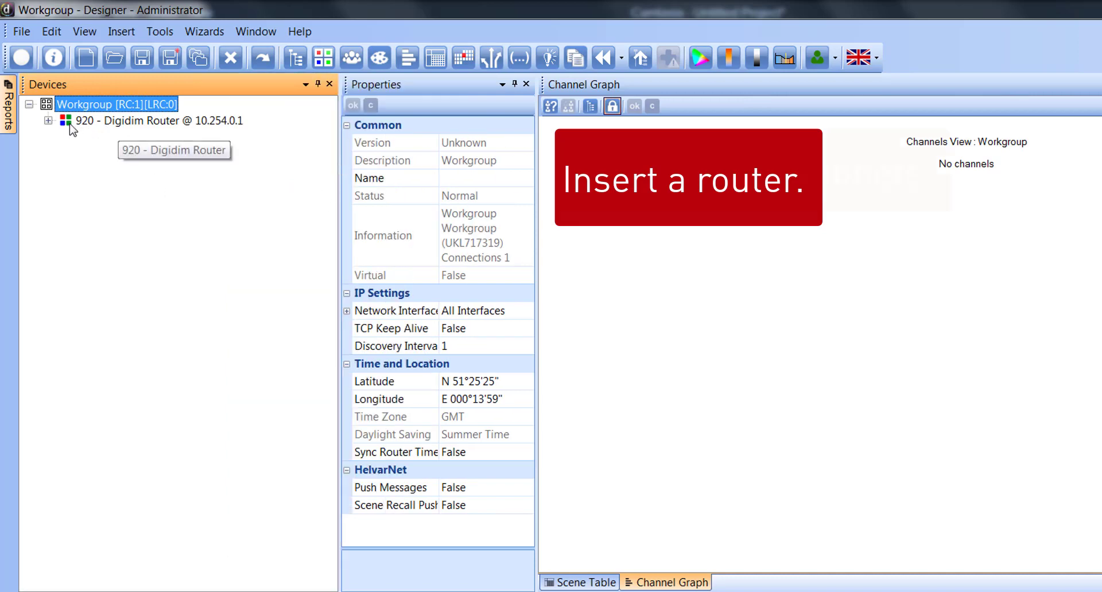
left_click(48, 121)
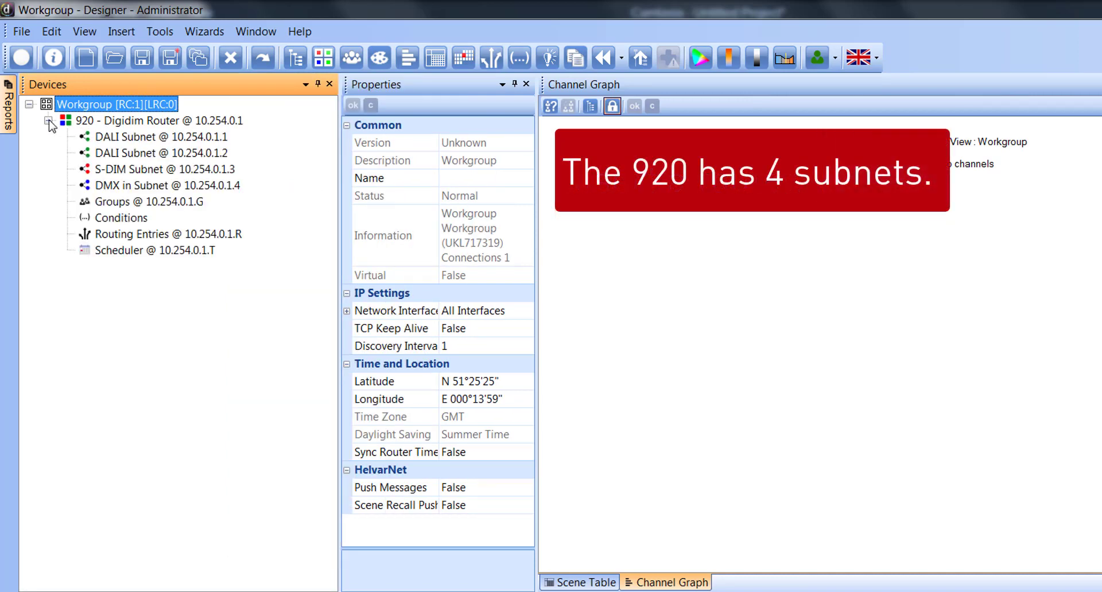
left_click(192, 138)
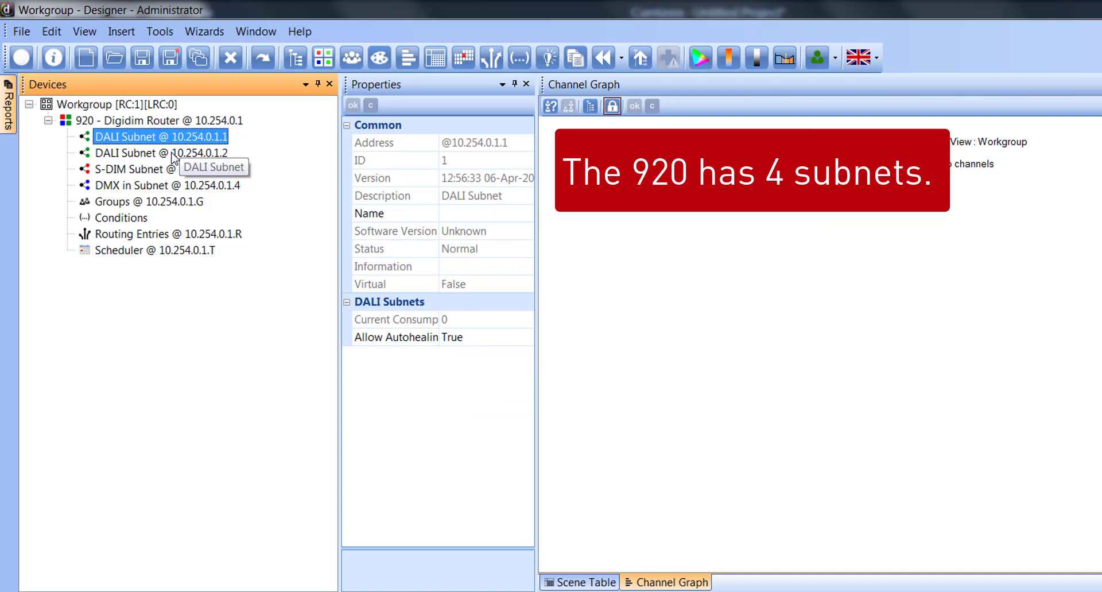
left_click(175, 154)
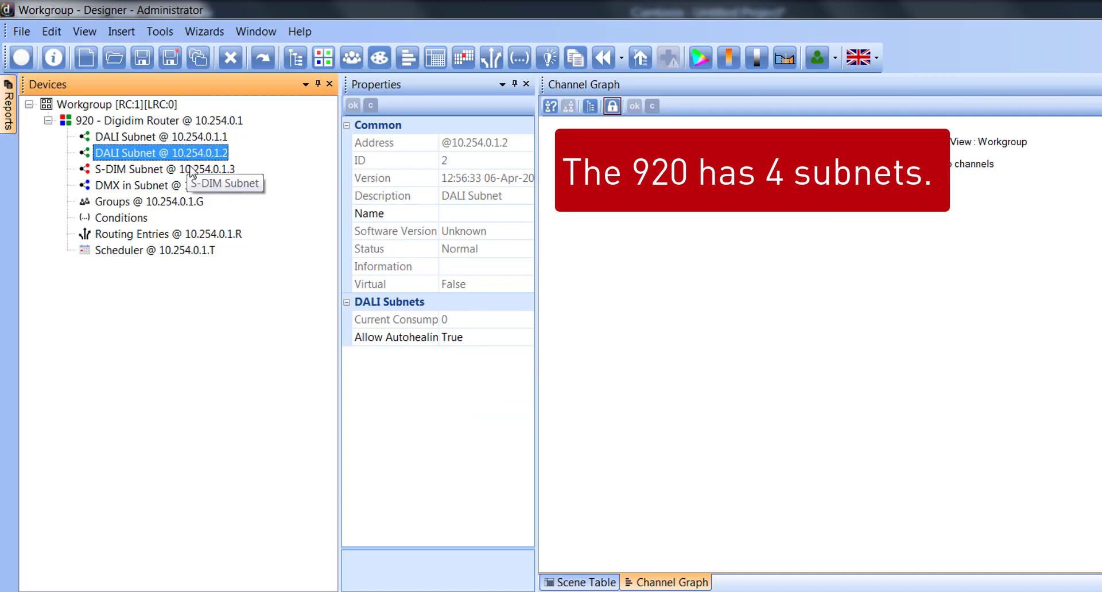
left_click(156, 168)
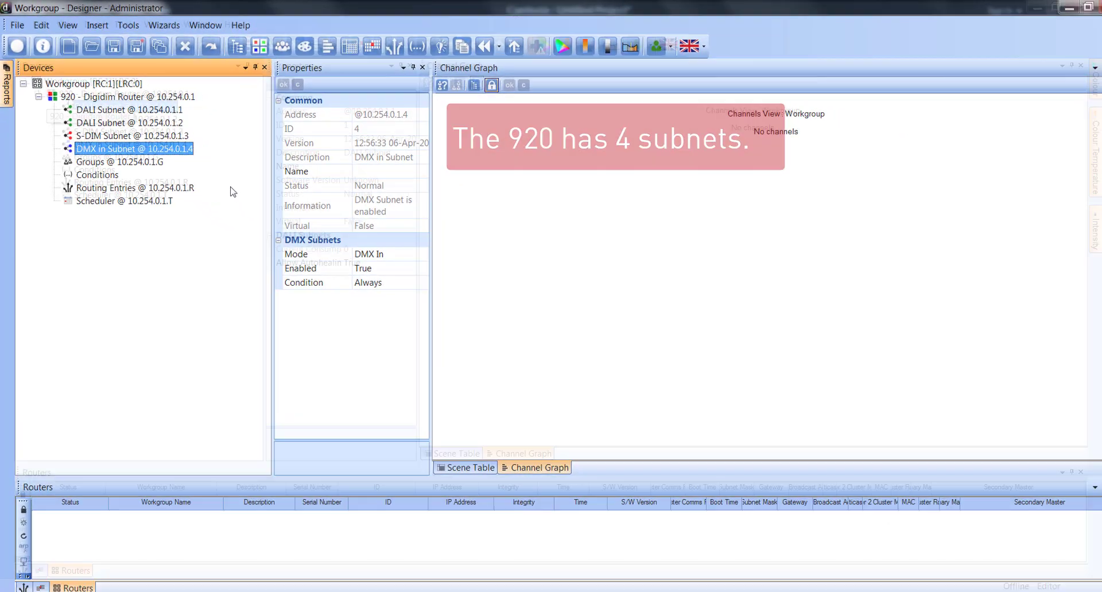
Add a DALI LED driver to DALI Subnet @ 10.254.0.1.1
key("Left")
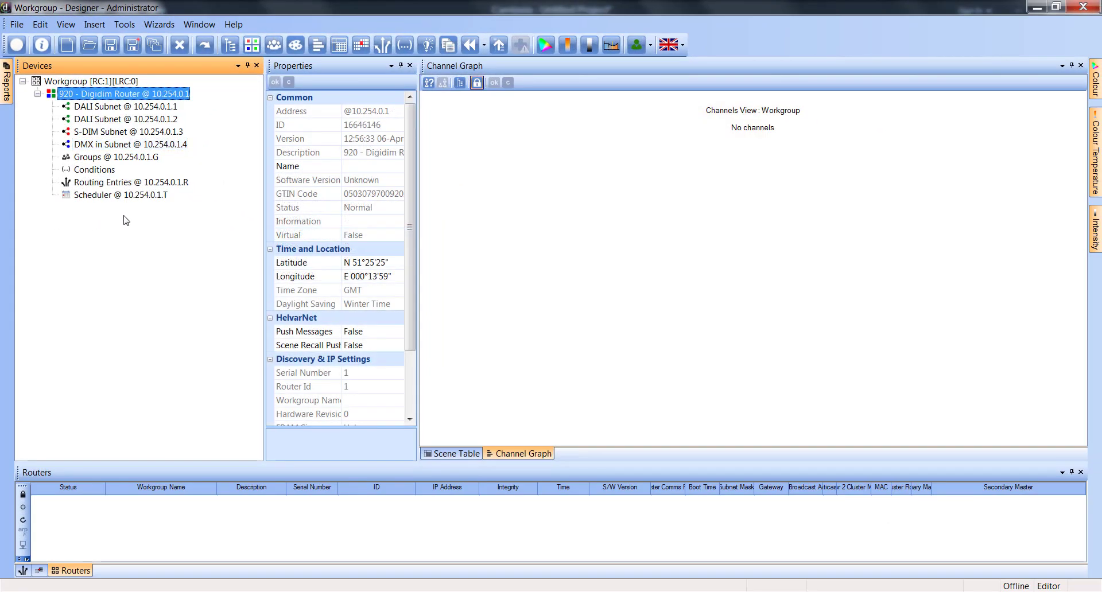
left_click(120, 107)
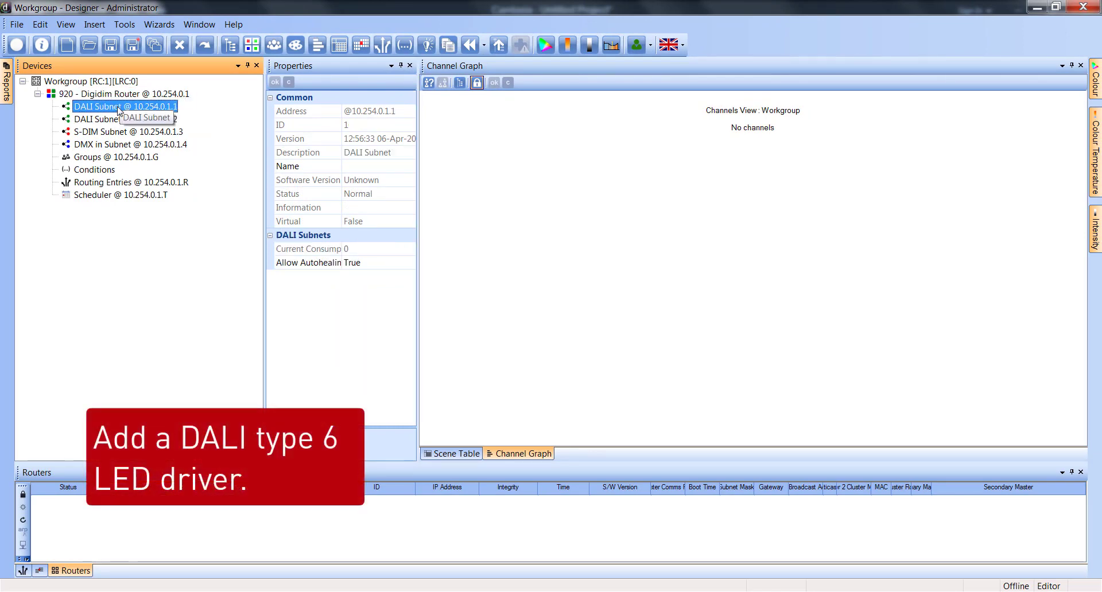
right_click(120, 109)
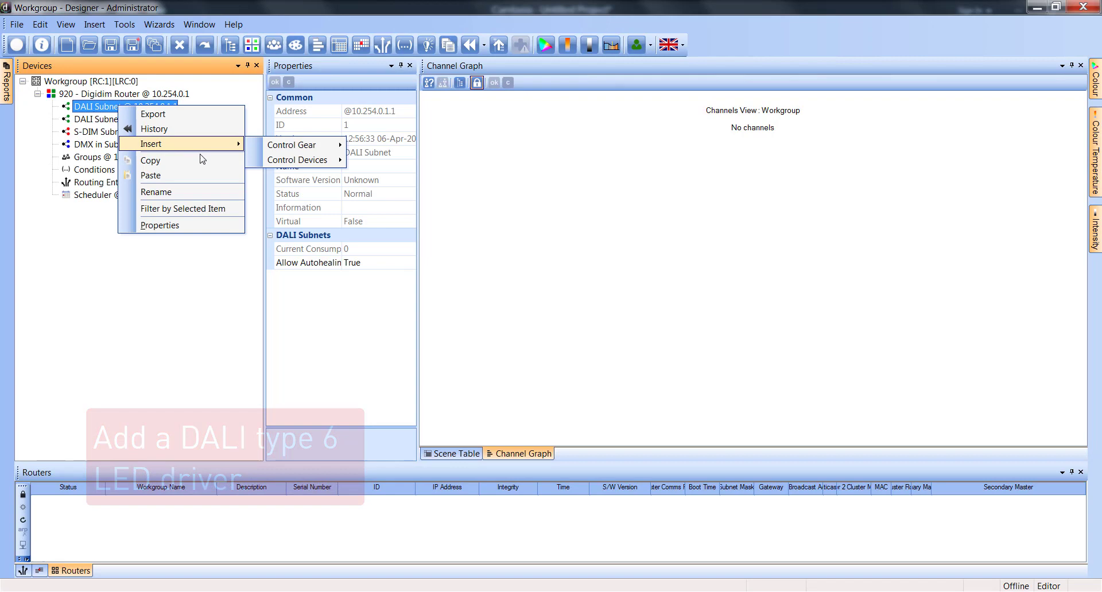
mouse_move(291, 145)
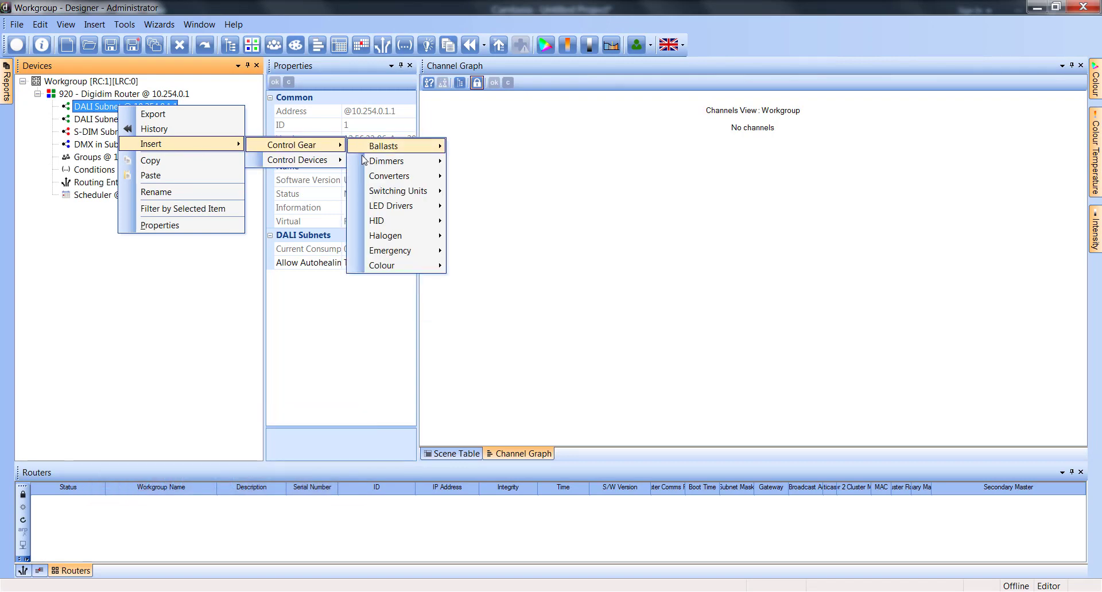
left_click(509, 579)
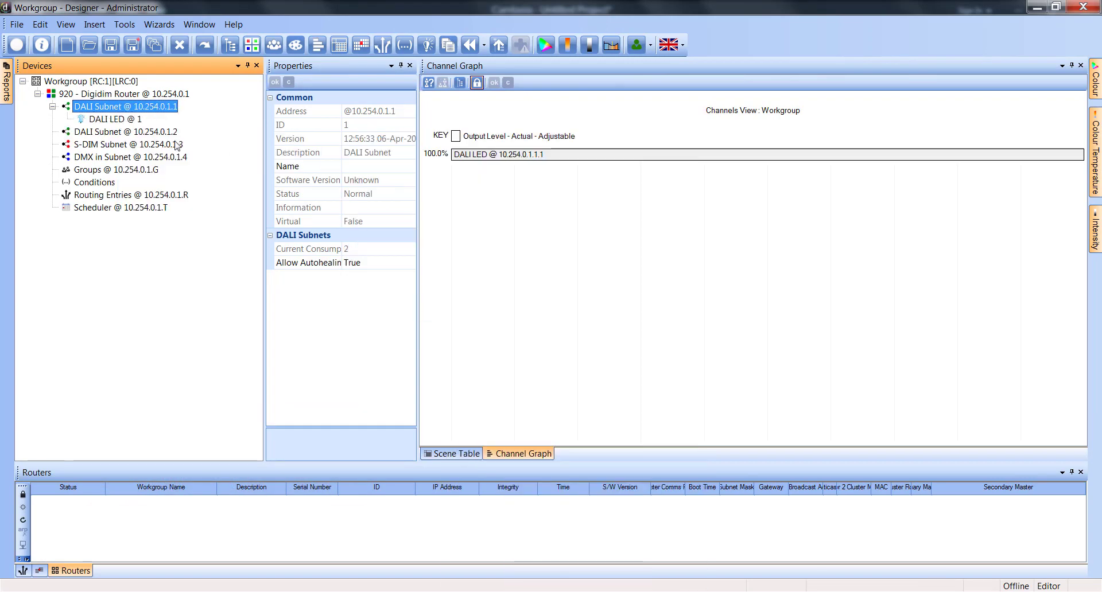
Add a DALI Colour driver to the same DALI subnet
left_click(121, 118)
right_click(140, 107)
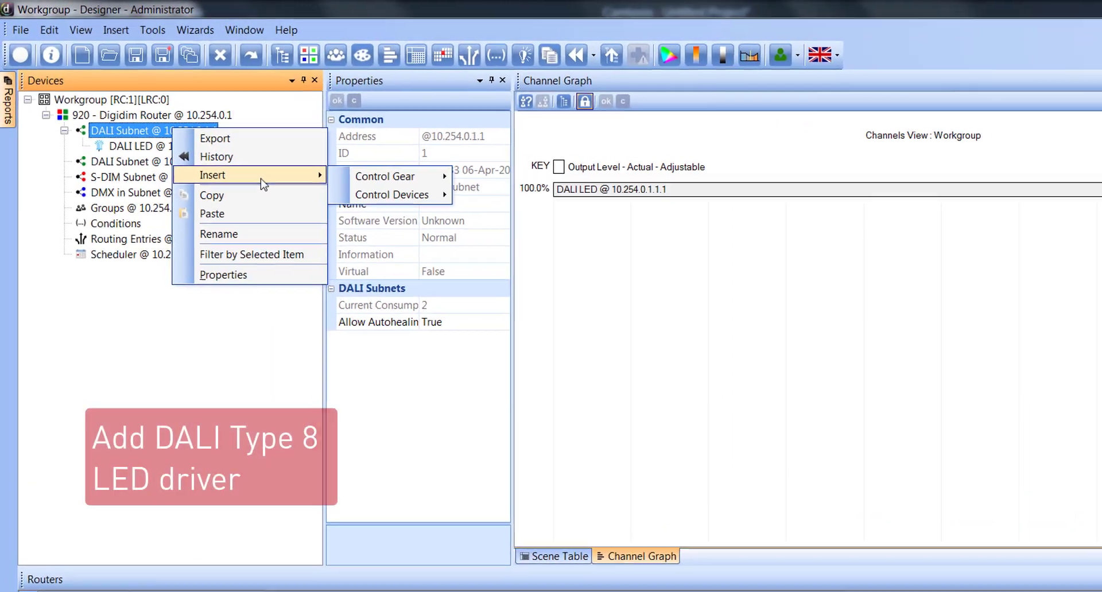
mouse_move(402, 185)
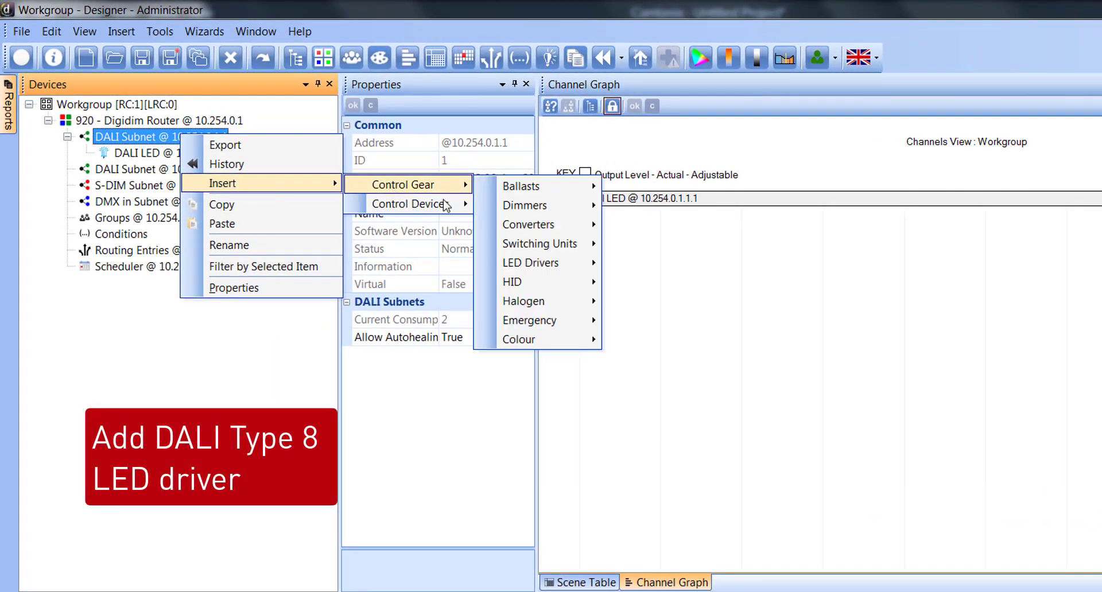
left_click(700, 344)
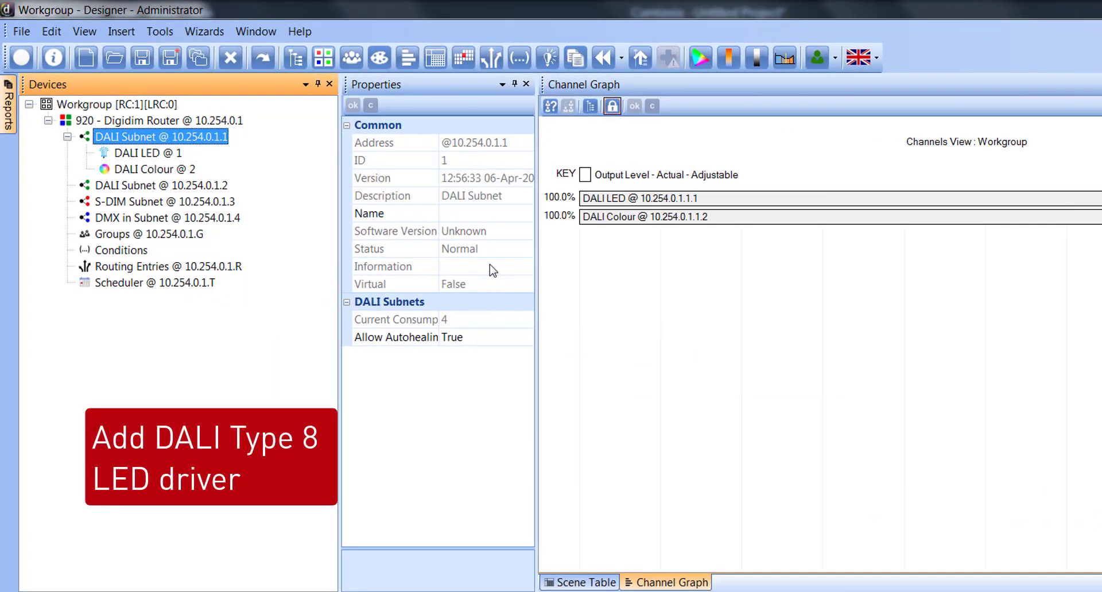
Add an Illustris 192 panel and a Button 135 to the DALI subnet
right_click(171, 141)
mouse_move(402, 211)
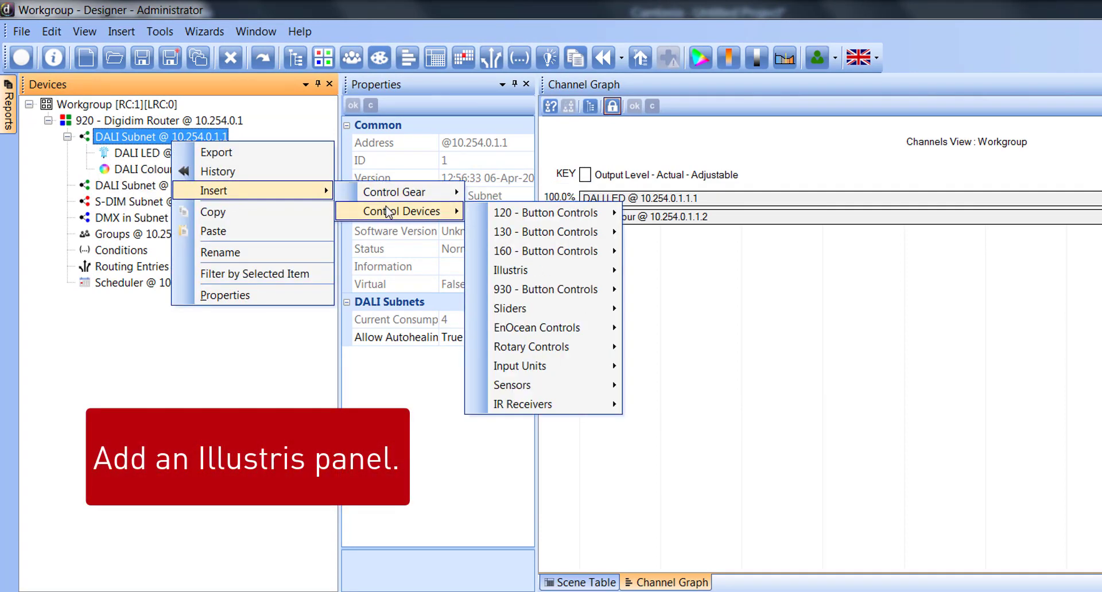
mouse_move(511, 270)
left_click(591, 281)
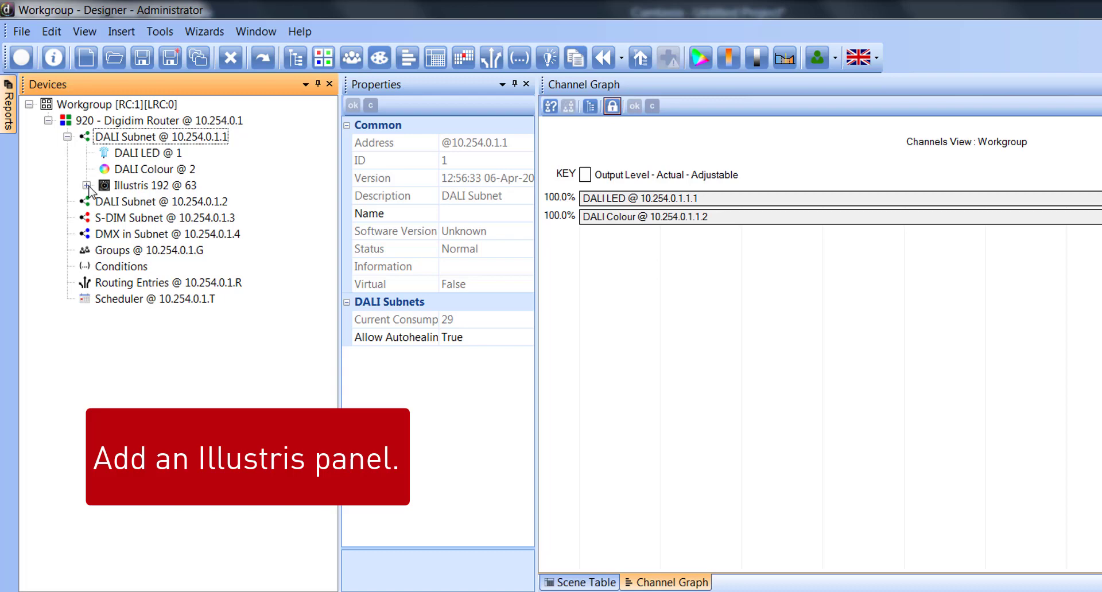
right_click(143, 144)
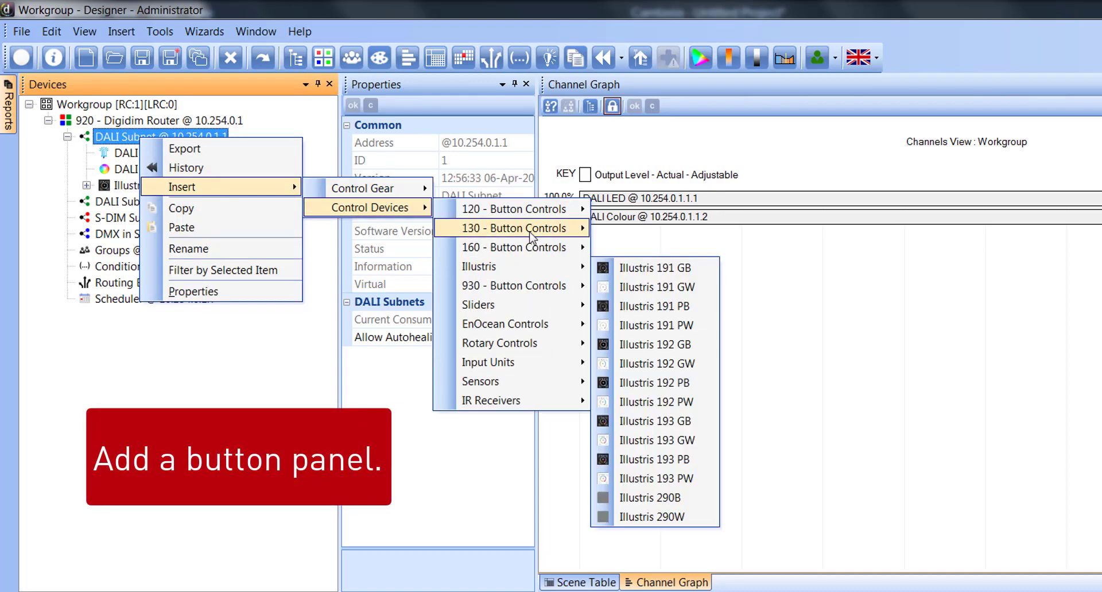
mouse_move(514, 228)
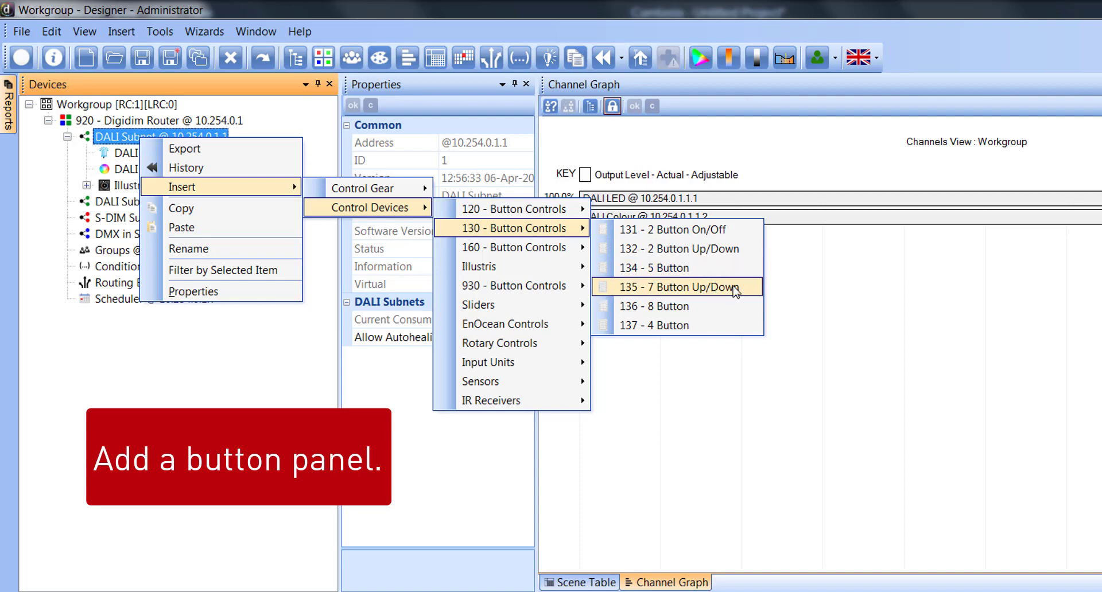
left_click(723, 288)
left_click(87, 185)
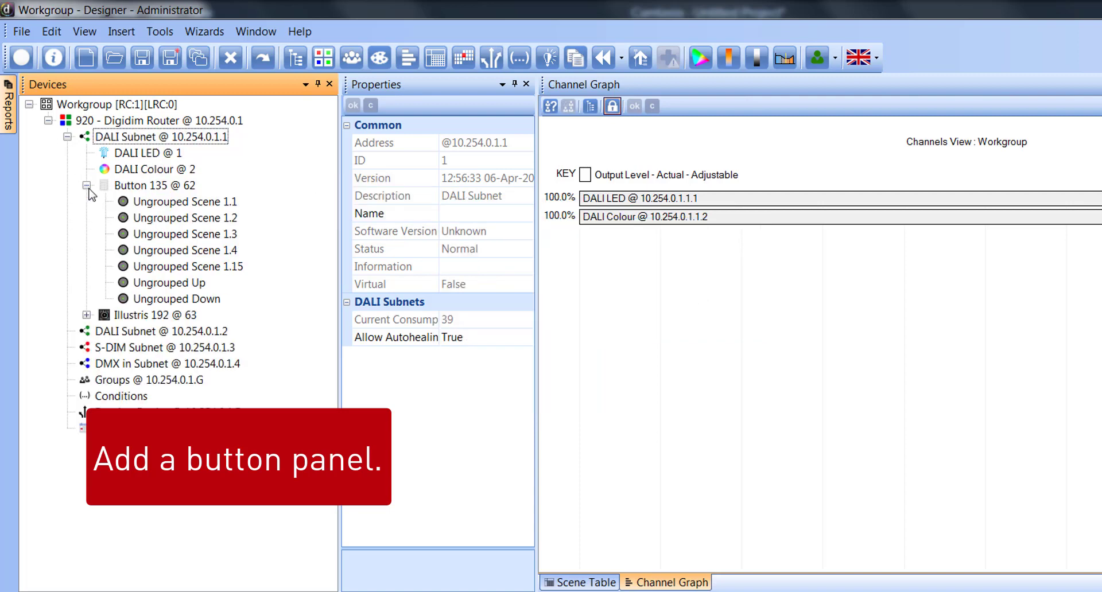
Add a Dual Slider 111 and a 321 Multisensor to the DALI subnet
right_click(161, 139)
mouse_move(205, 190)
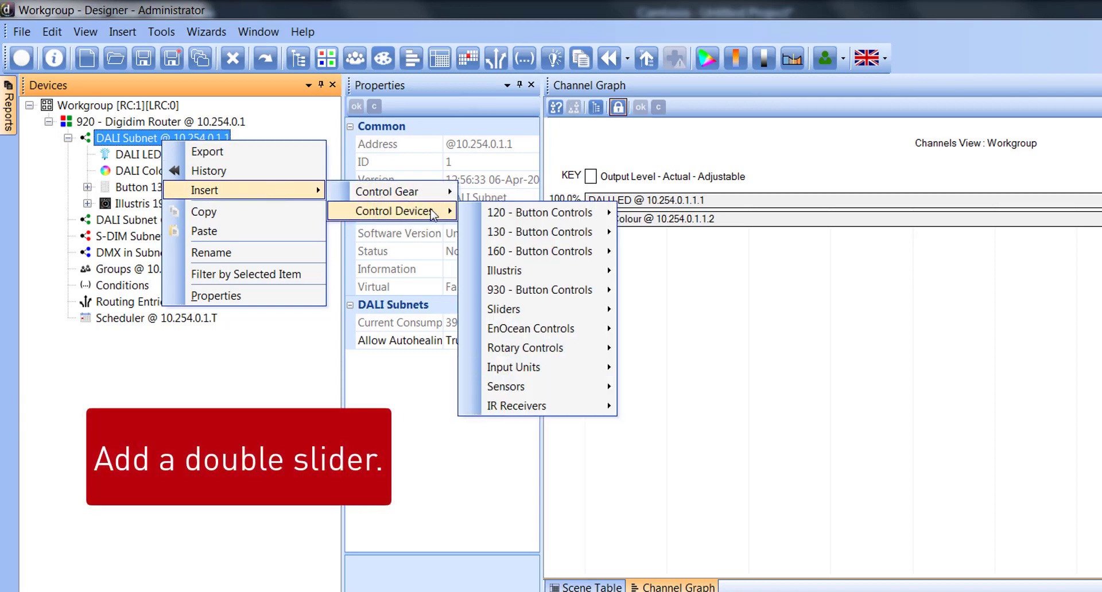
mouse_move(504, 309)
left_click(753, 331)
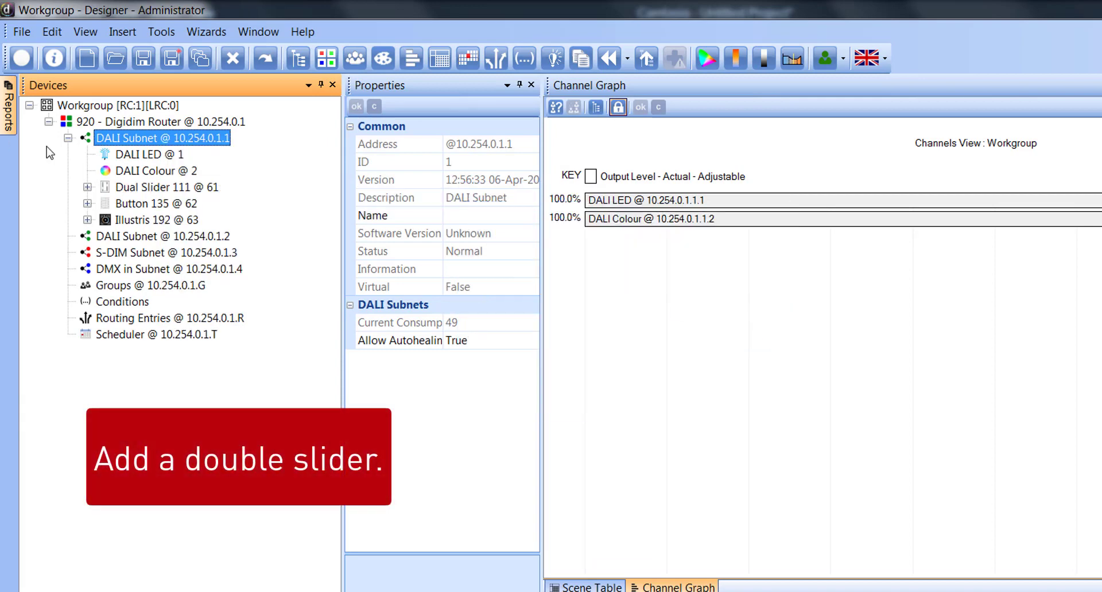
left_click(86, 187)
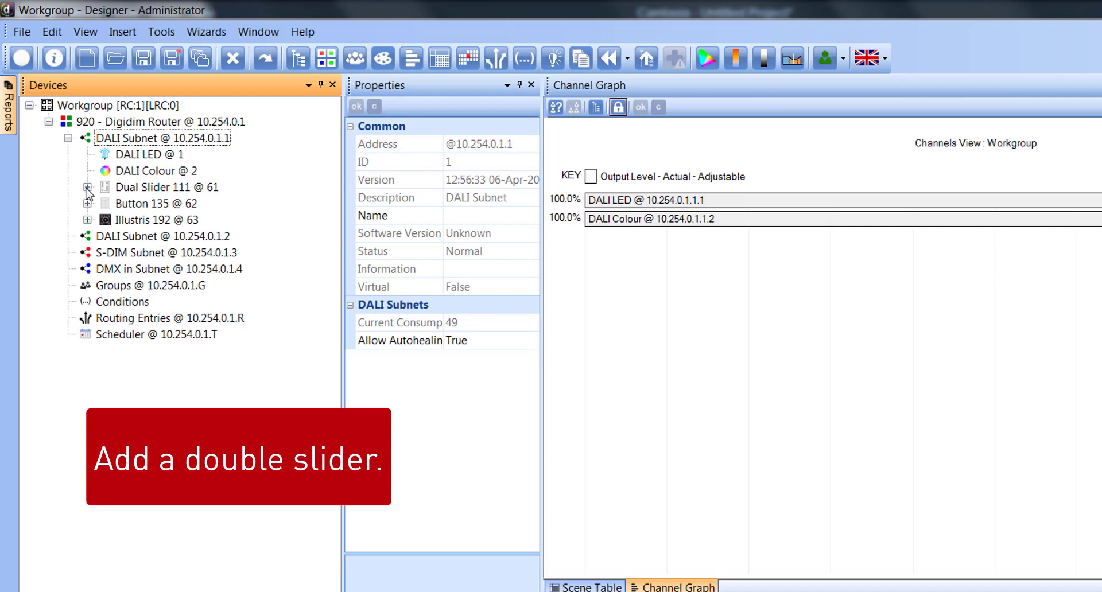
left_click(187, 140)
right_click(188, 140)
mouse_move(229, 185)
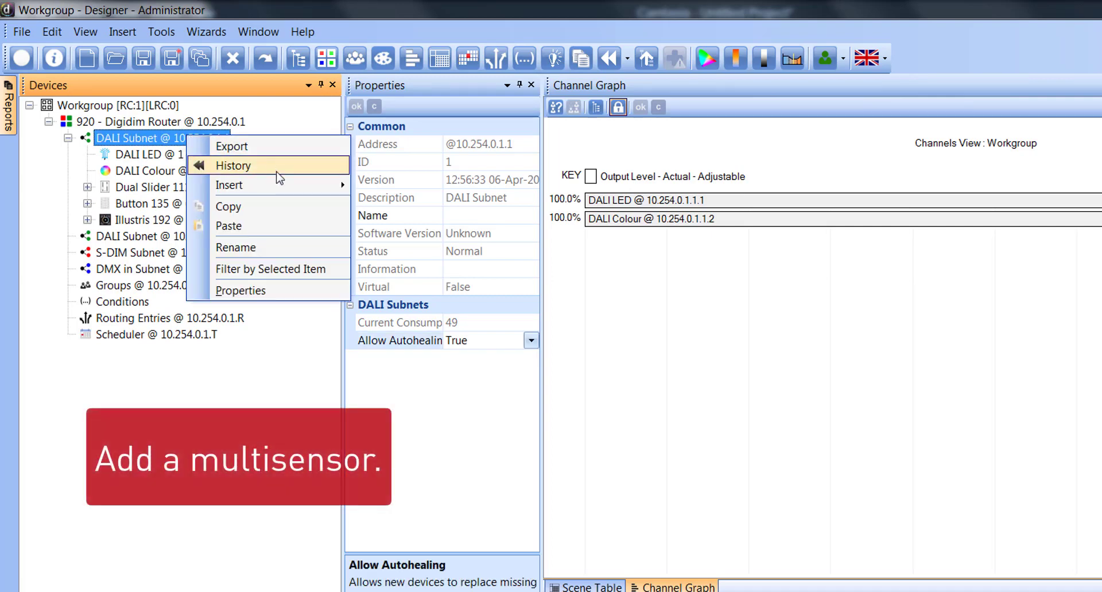
mouse_move(529, 381)
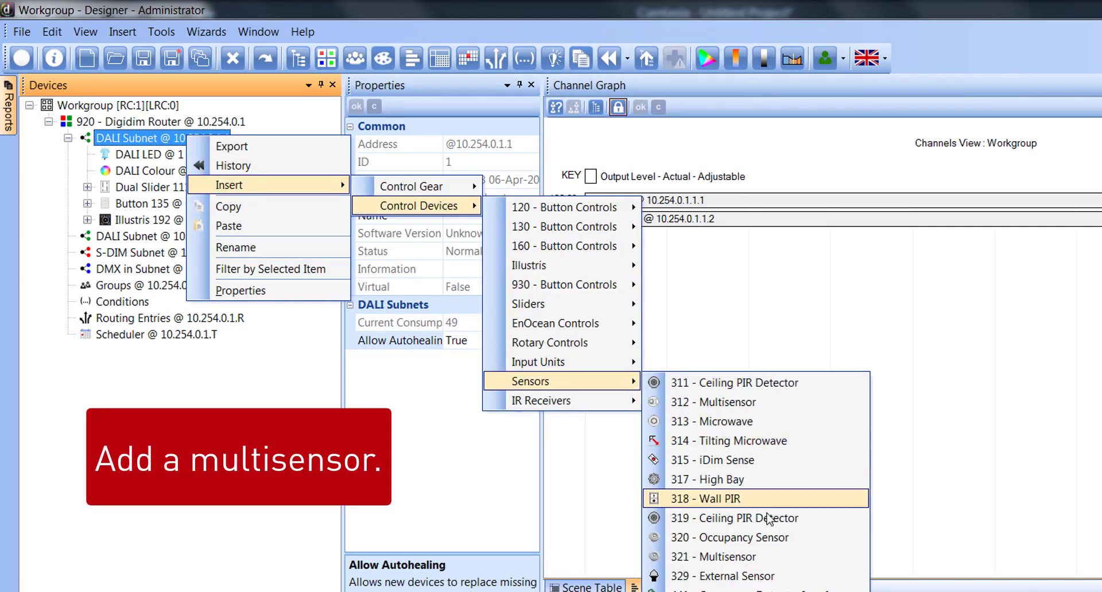
left_click(777, 558)
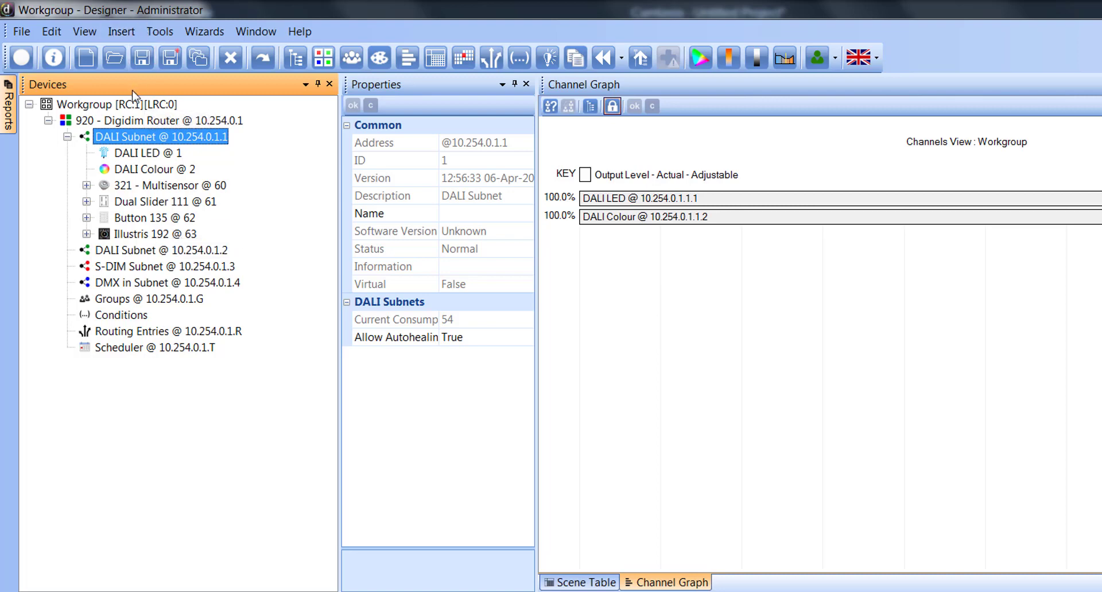
Save As with the file name prefixed D5_training_, giving D5_training_Workgroup.design
left_click(21, 31)
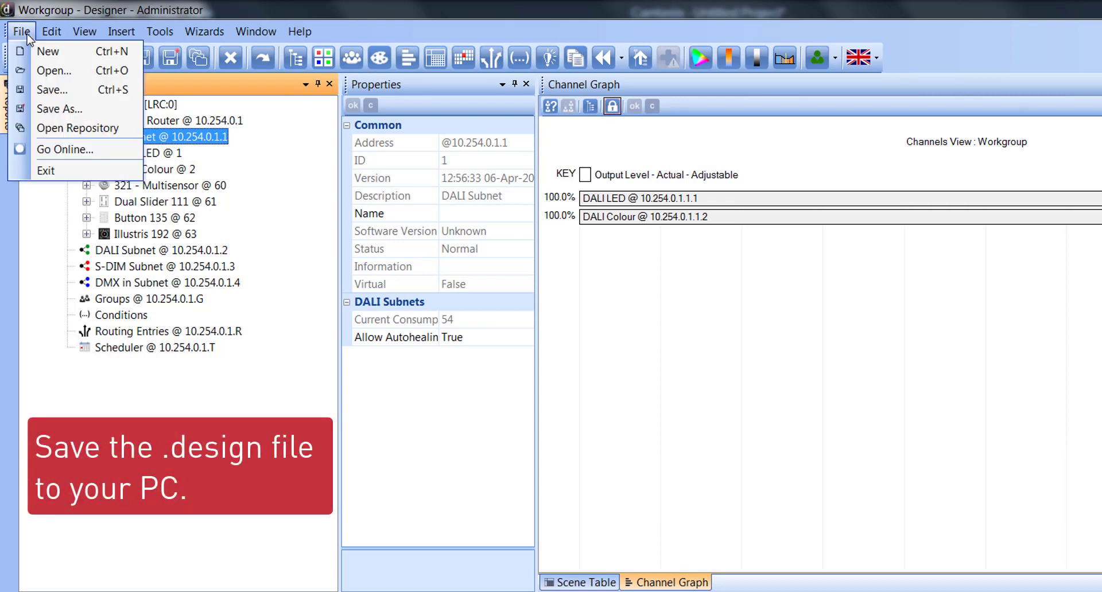
left_click(67, 110)
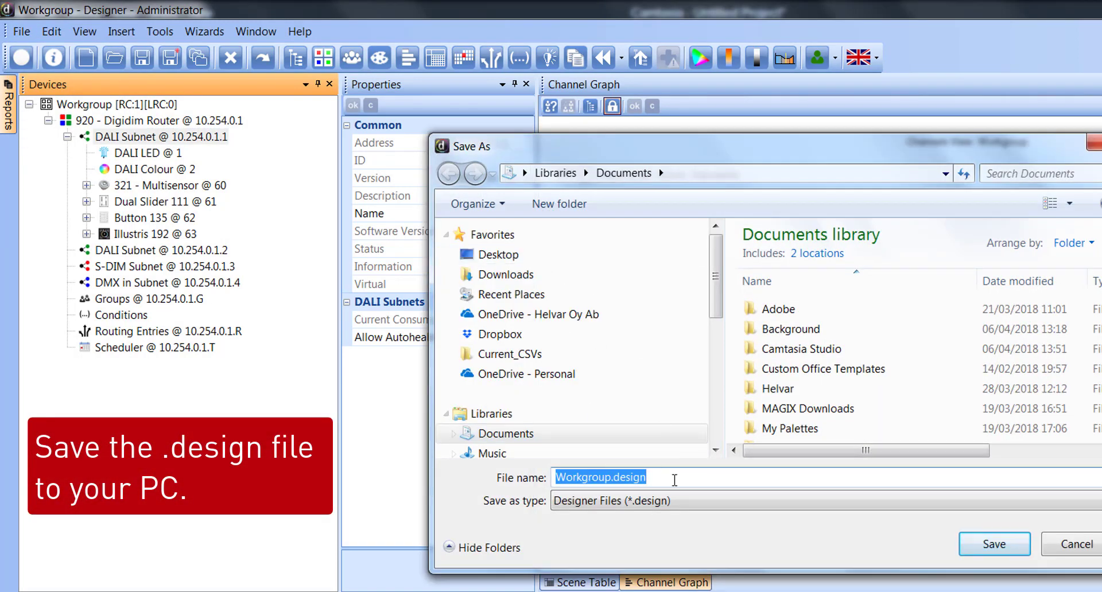
left_click(643, 477)
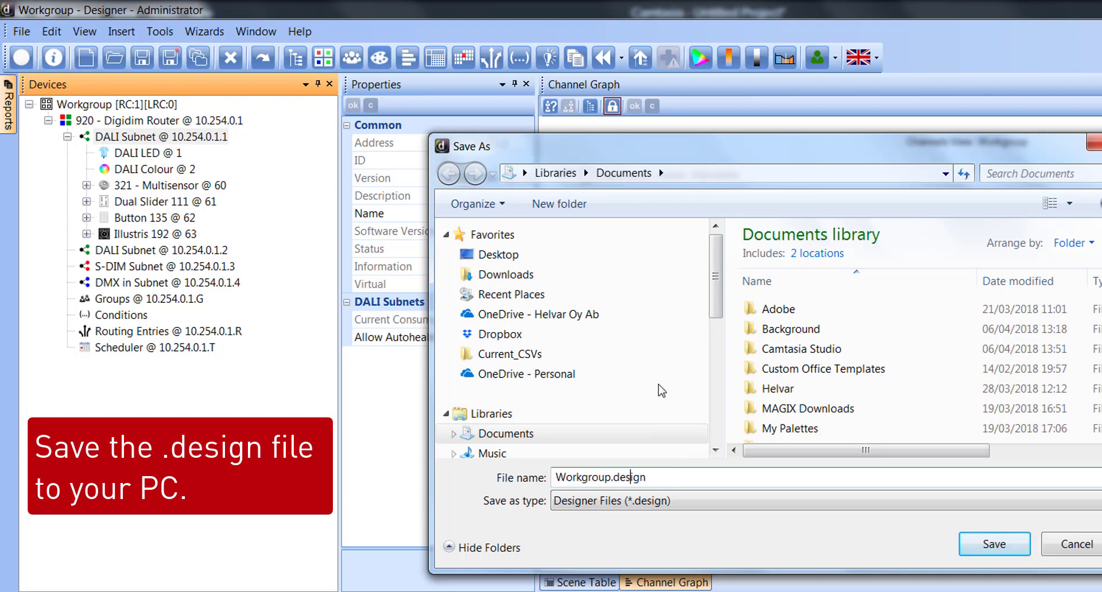
type("De")
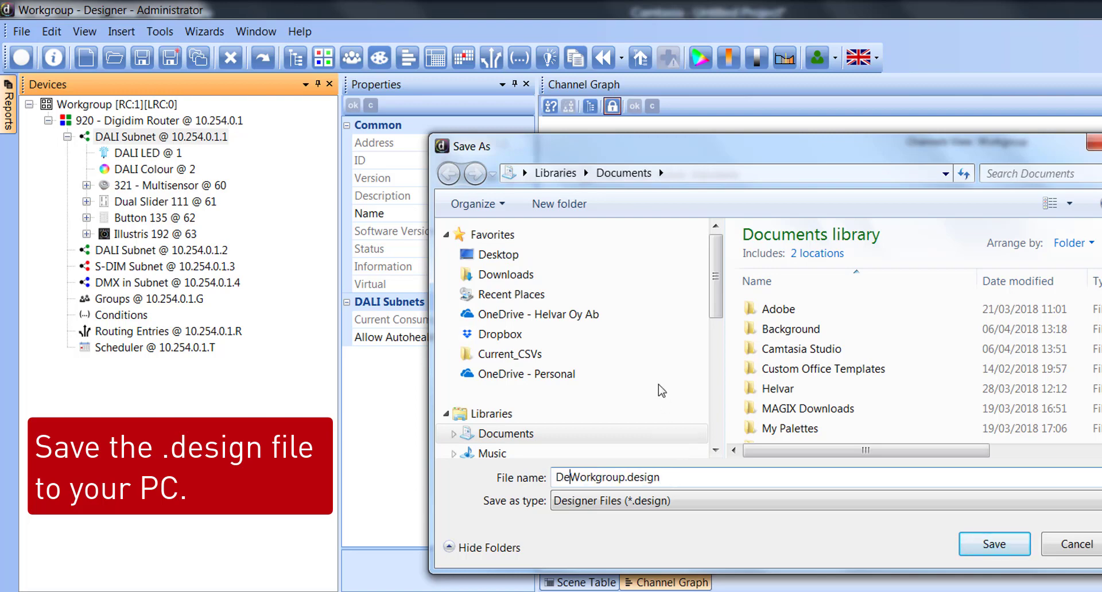
type("5_train")
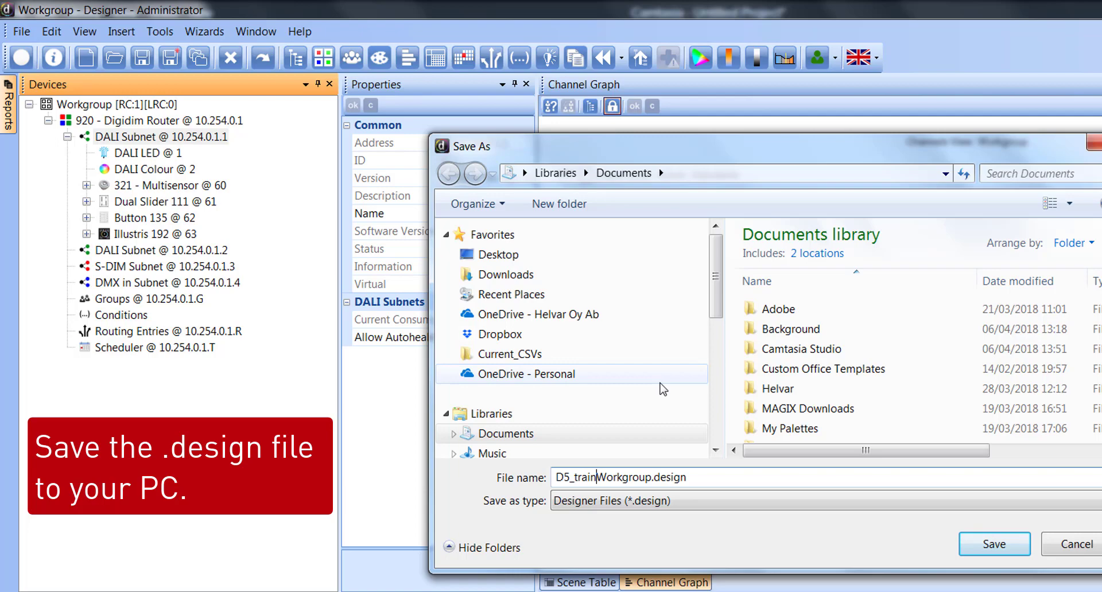
type("ing_")
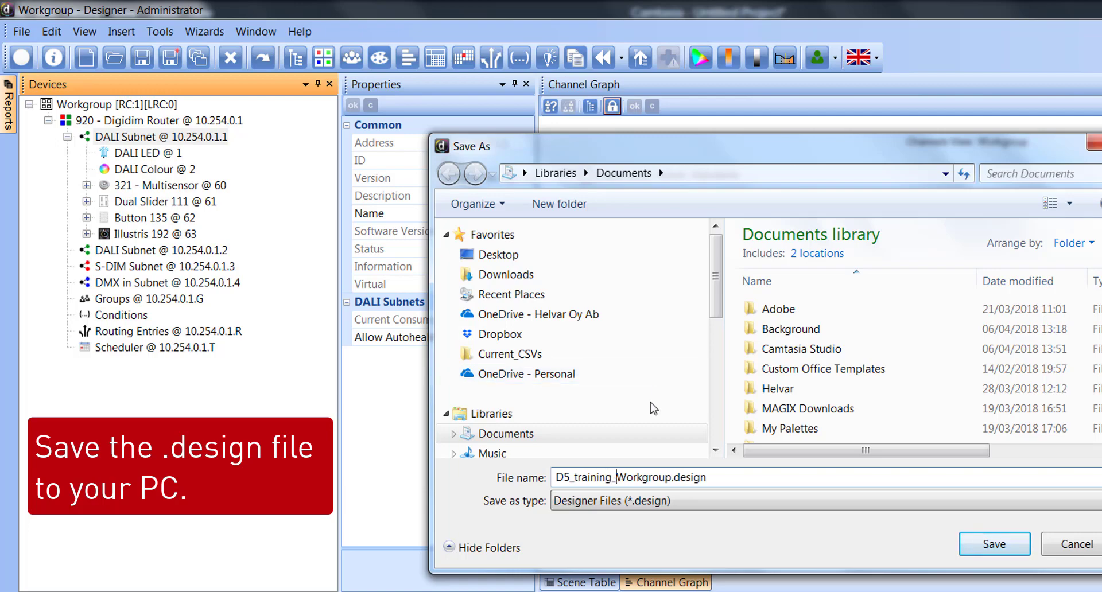
left_click(994, 544)
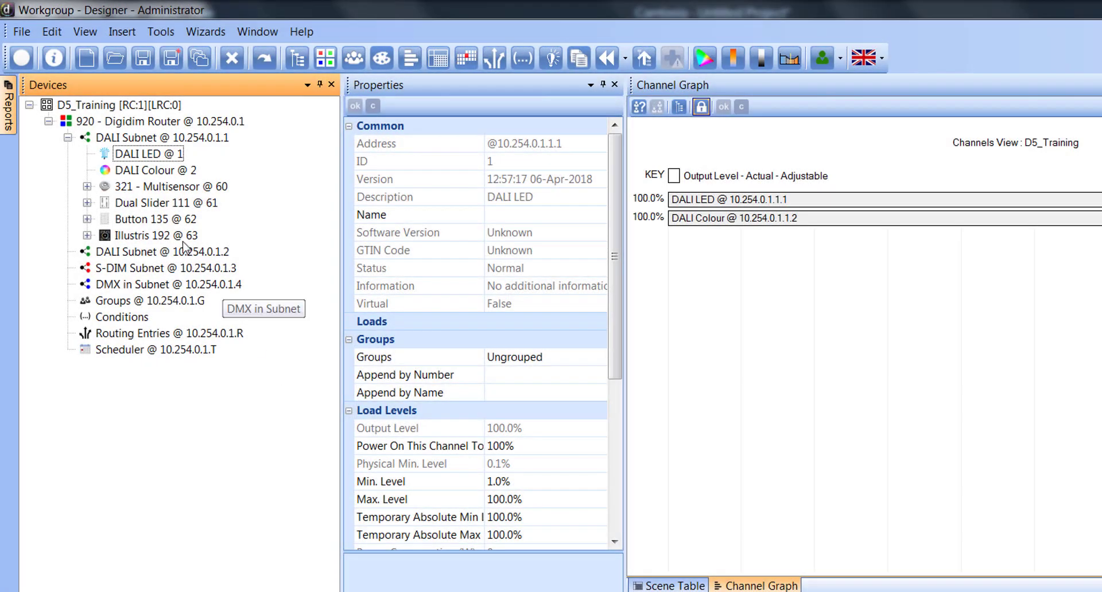
Open the Multisensor and Dual Slider 111 mimics and dim both channels to 32.2%
left_click(154, 188)
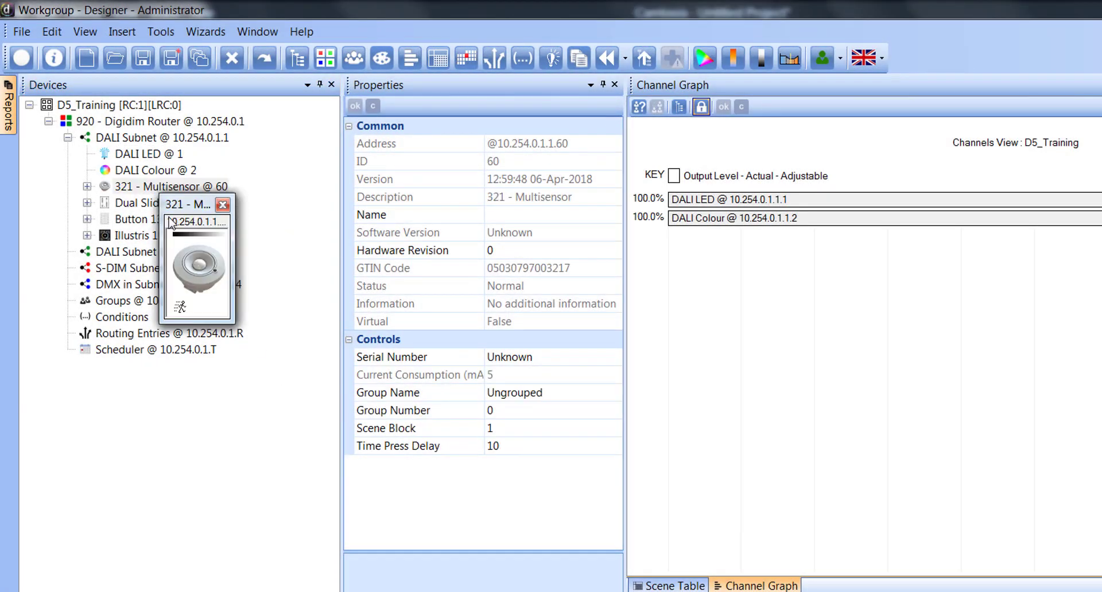
left_click_drag(179, 211, 92, 386)
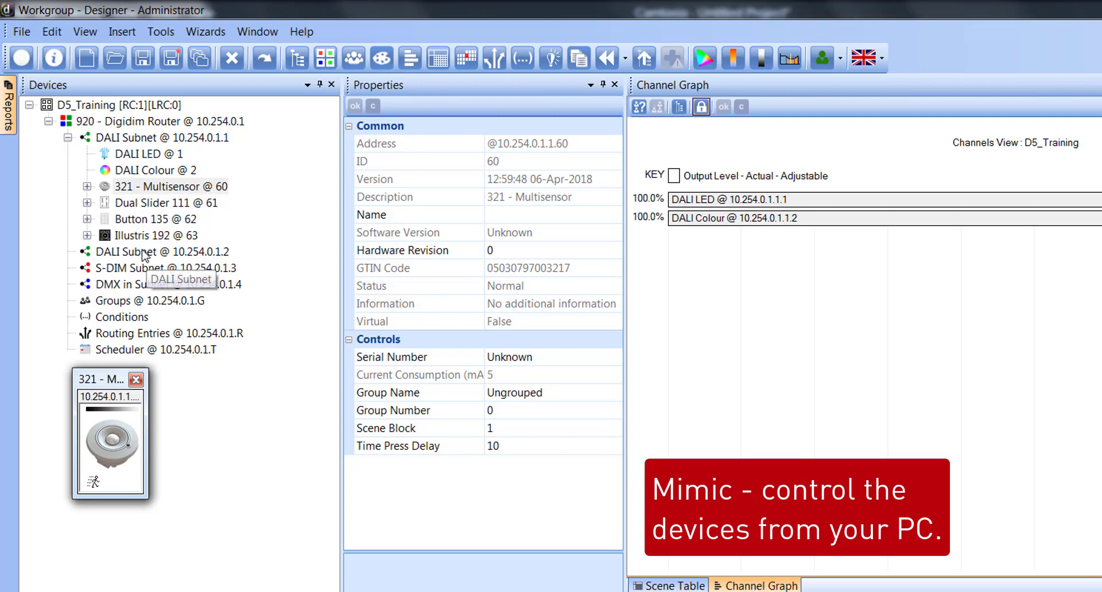
double_click(123, 203)
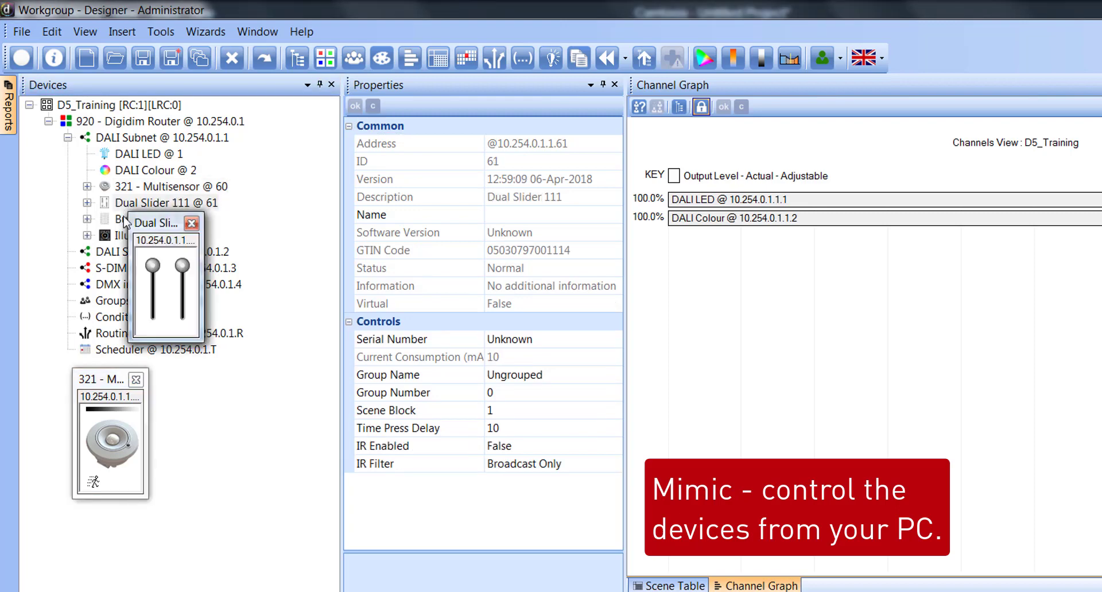
left_click_drag(163, 240, 205, 387)
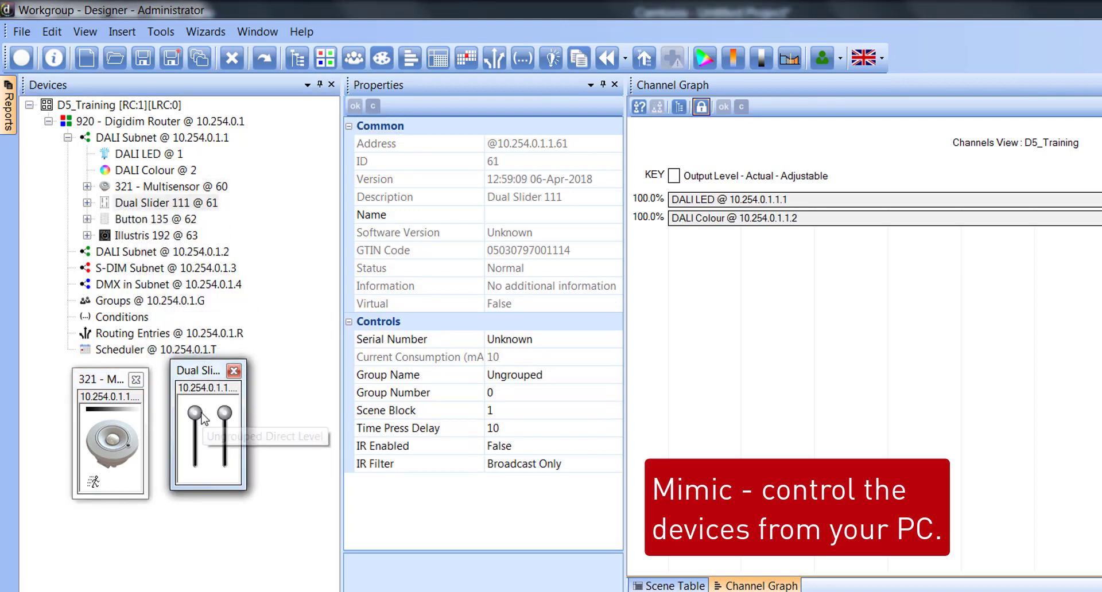
left_click(202, 444)
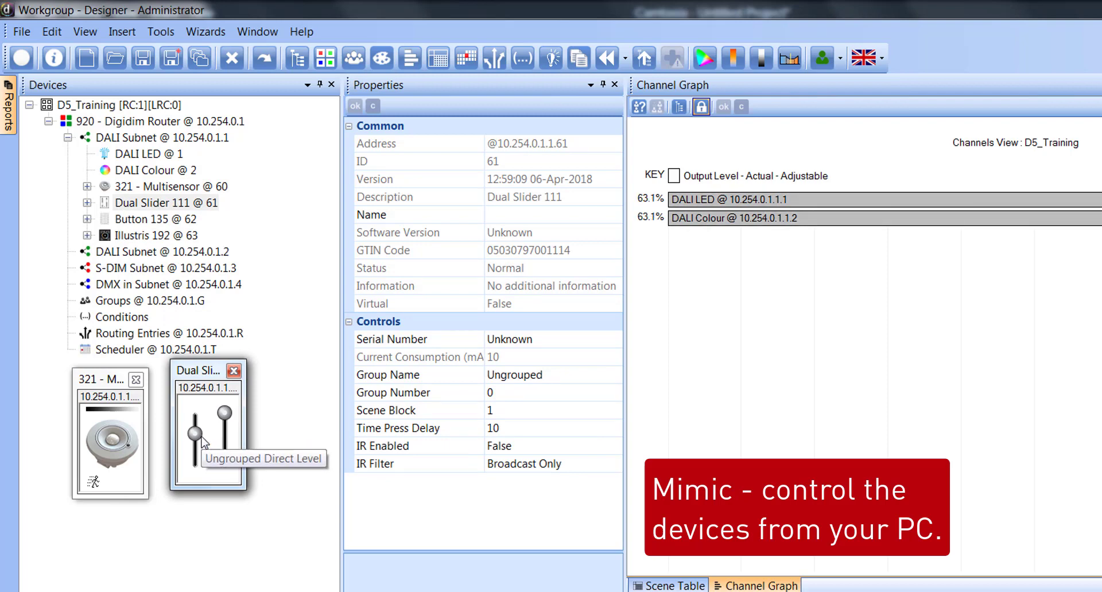
left_click_drag(229, 419, 224, 456)
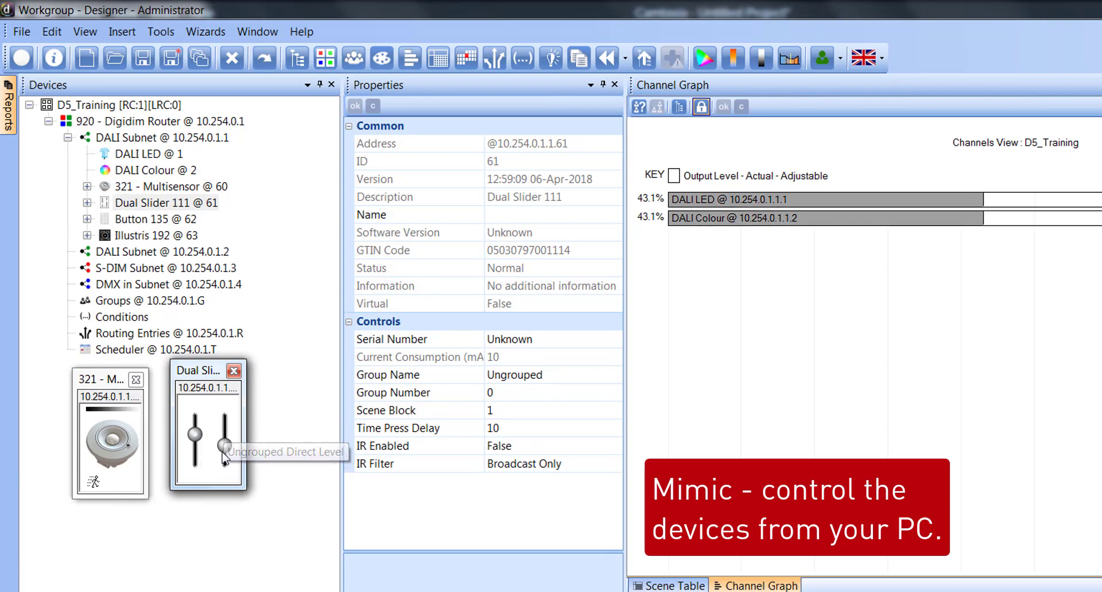
Open the Button 135 mimic, recall scenes including 1.3 at 50%, then switch all off
double_click(156, 220)
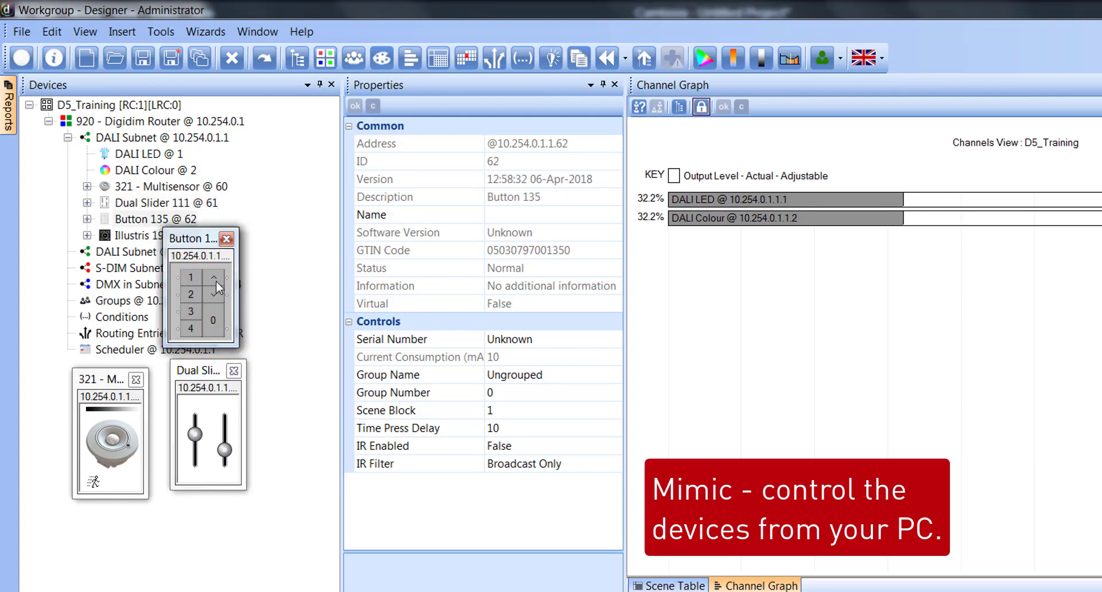
left_click(195, 280)
left_click(195, 312)
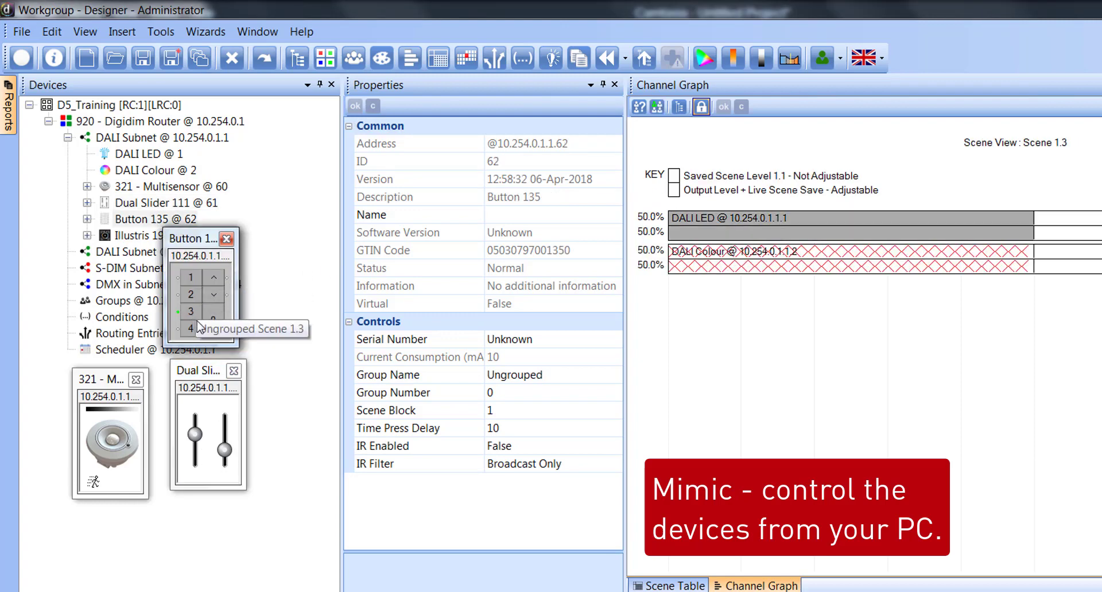
left_click(220, 320)
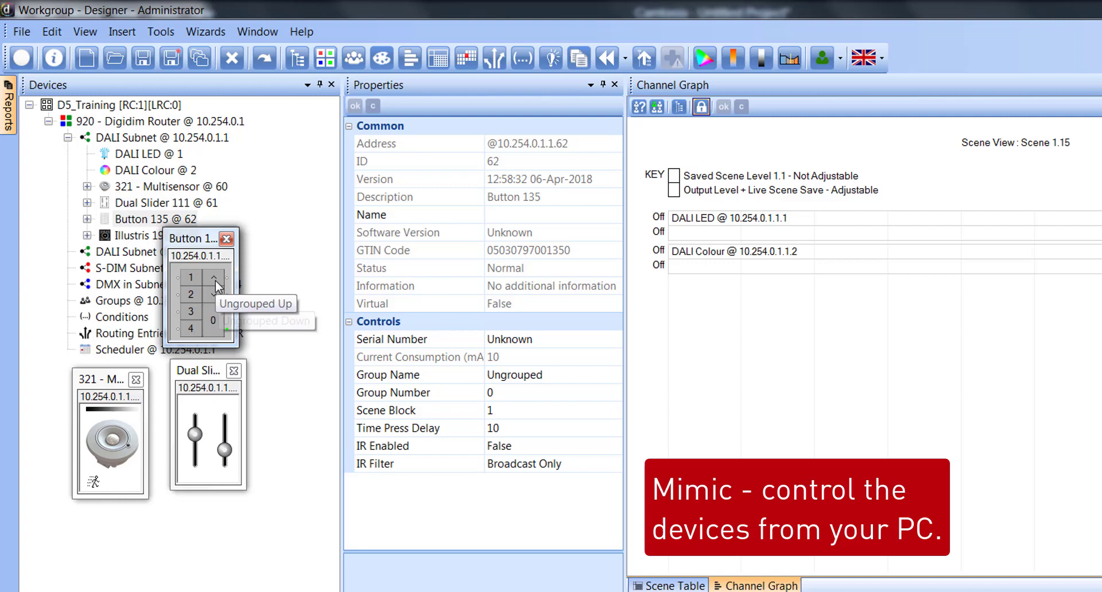
left_click_drag(197, 246, 314, 390)
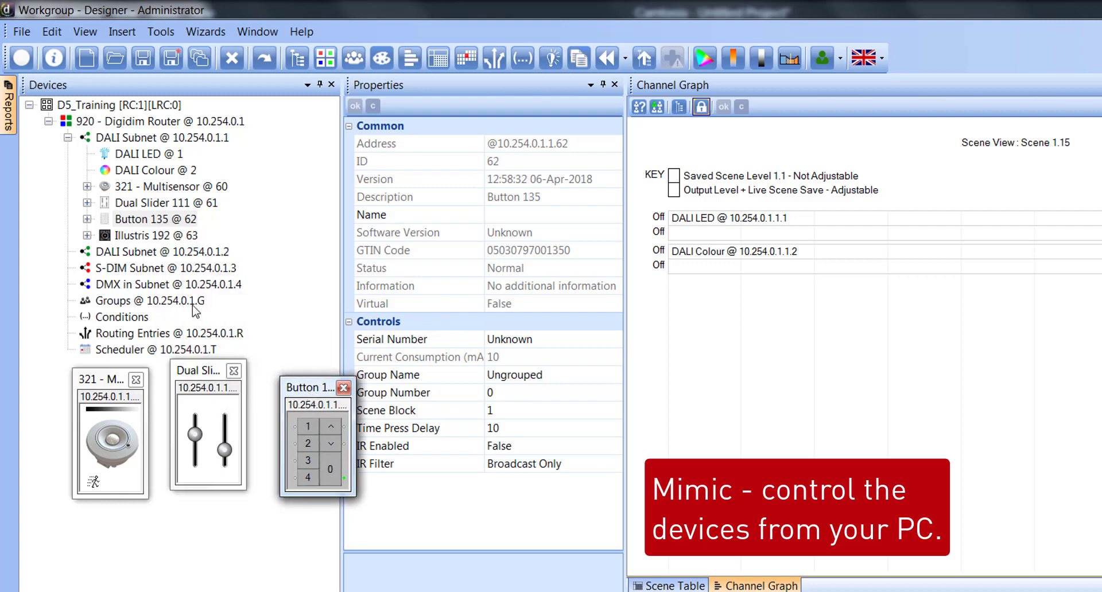
Open the Illustris 192 mimic, dim intensity to 34.5% and adjust colour temperature
double_click(122, 237)
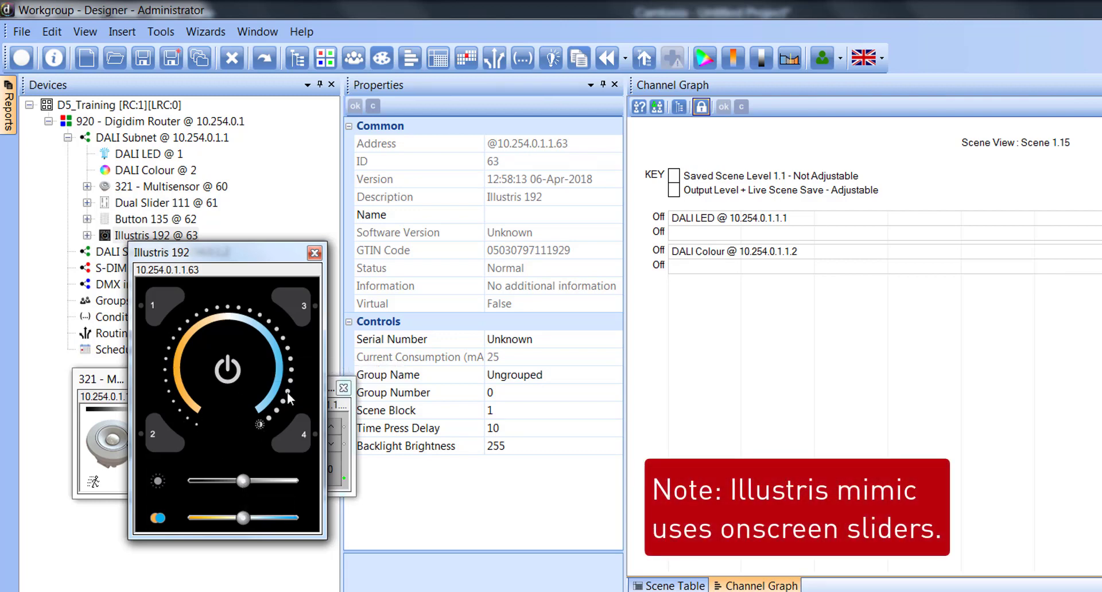
left_click_drag(246, 482, 233, 482)
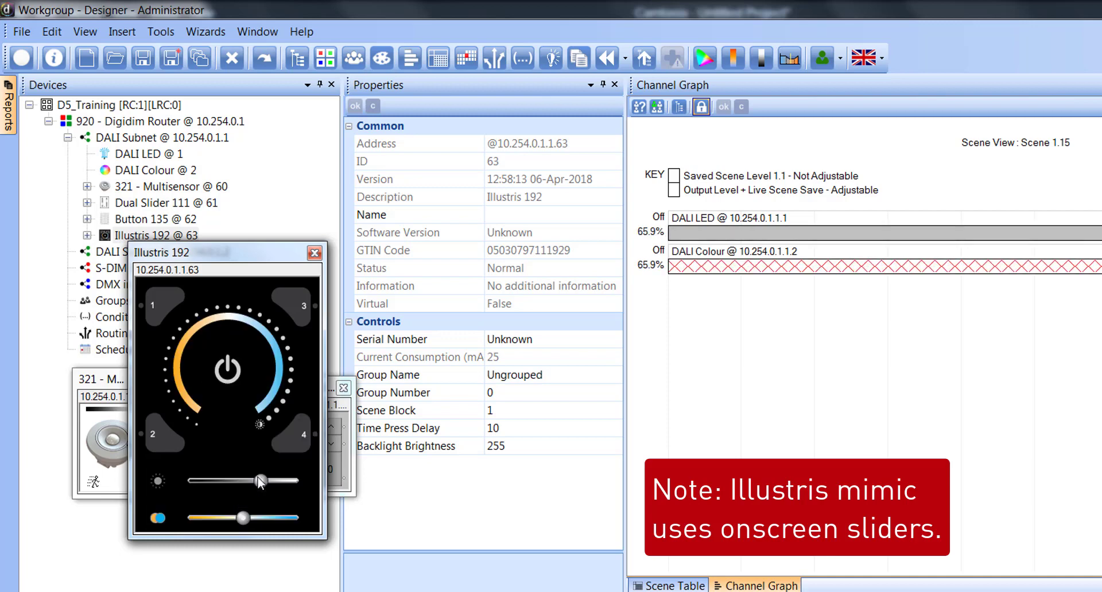
left_click(233, 518)
left_click_drag(232, 519, 234, 518)
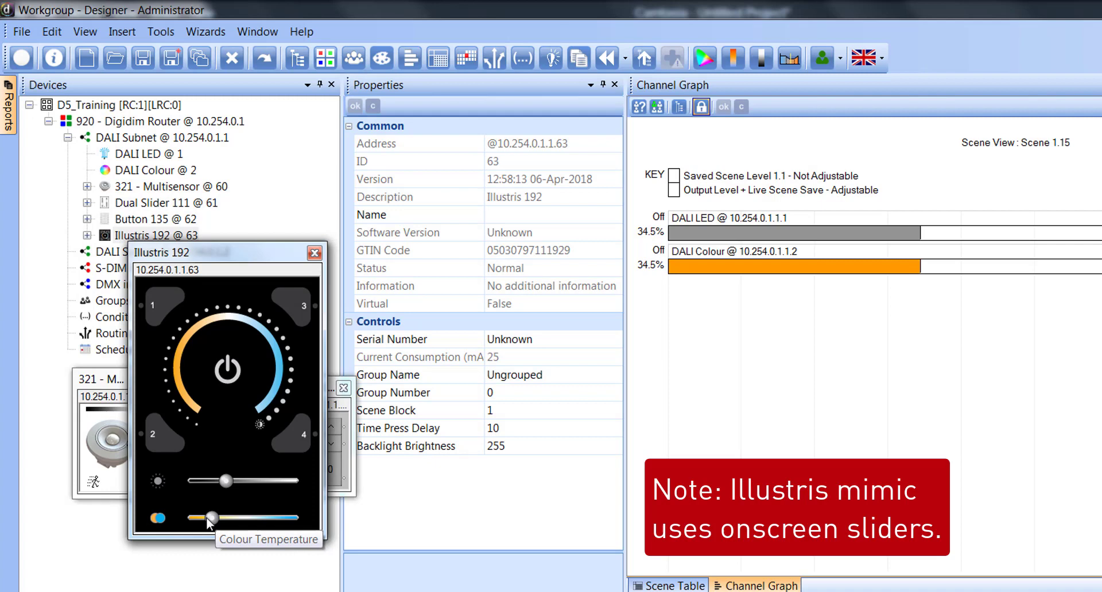
Recall Scenes 1.1–1.4 from the Illustris mimic, ending on Scene 1.1 at full level
left_click(180, 308)
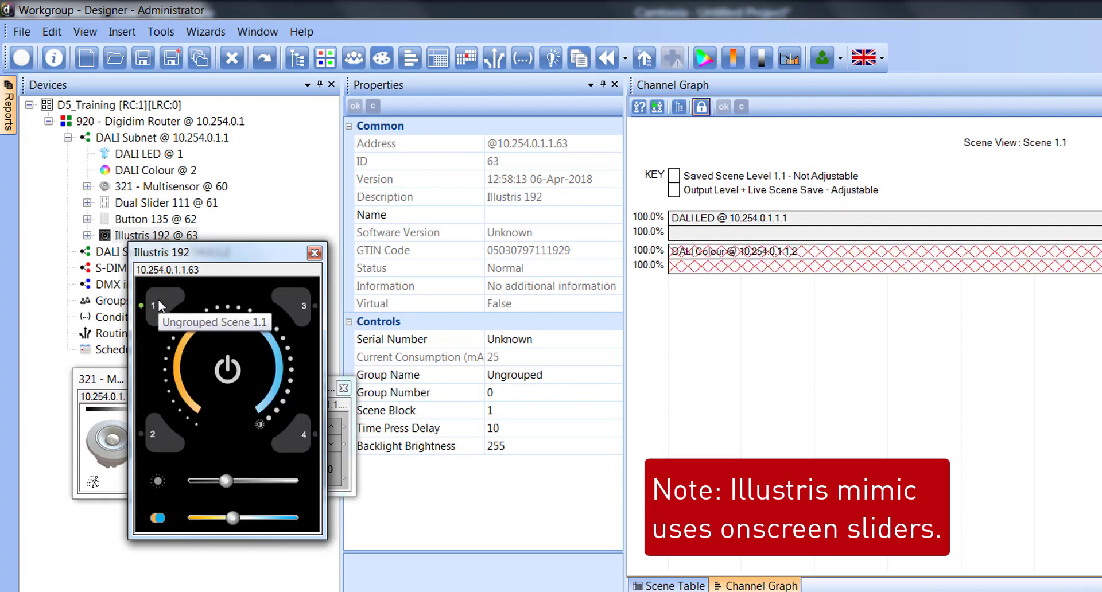
left_click(281, 305)
left_click(303, 441)
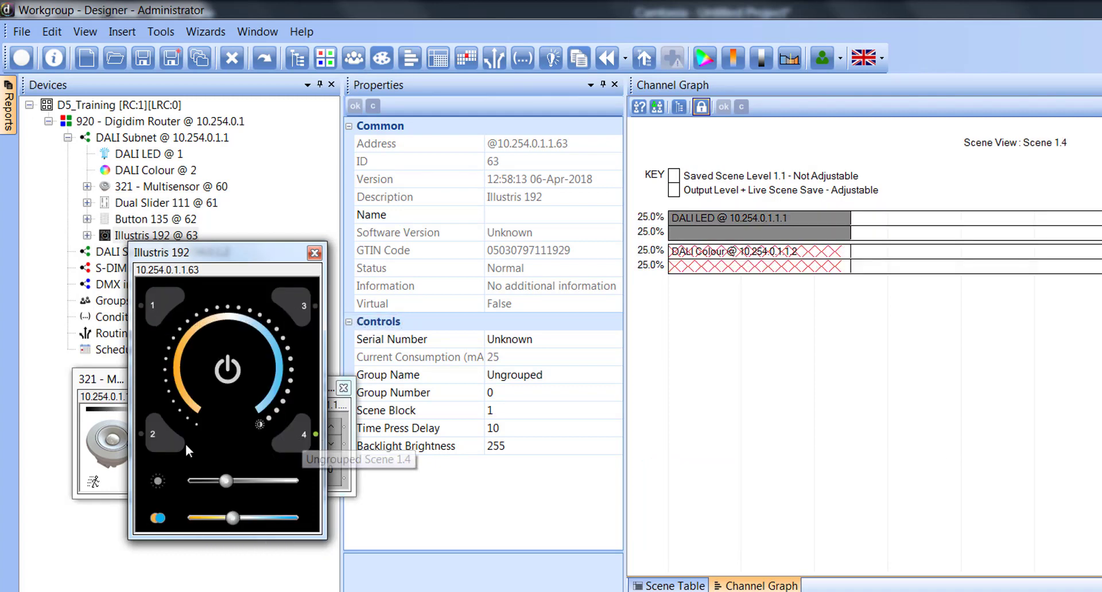
left_click(172, 438)
left_click_drag(210, 253, 357, 264)
left_click_drag(472, 280, 473, 282)
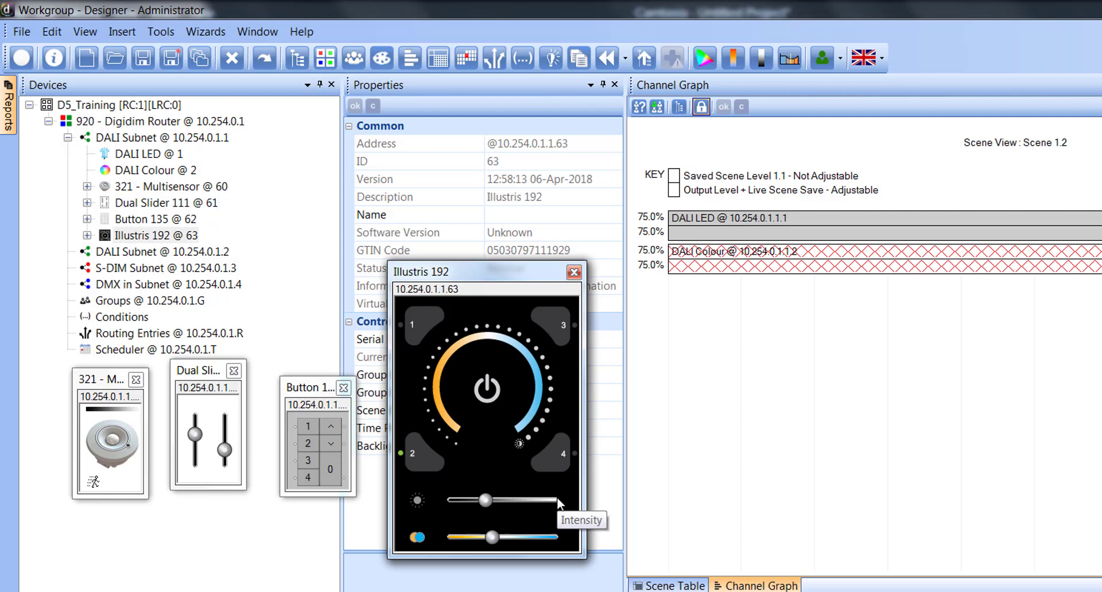
left_click(408, 328)
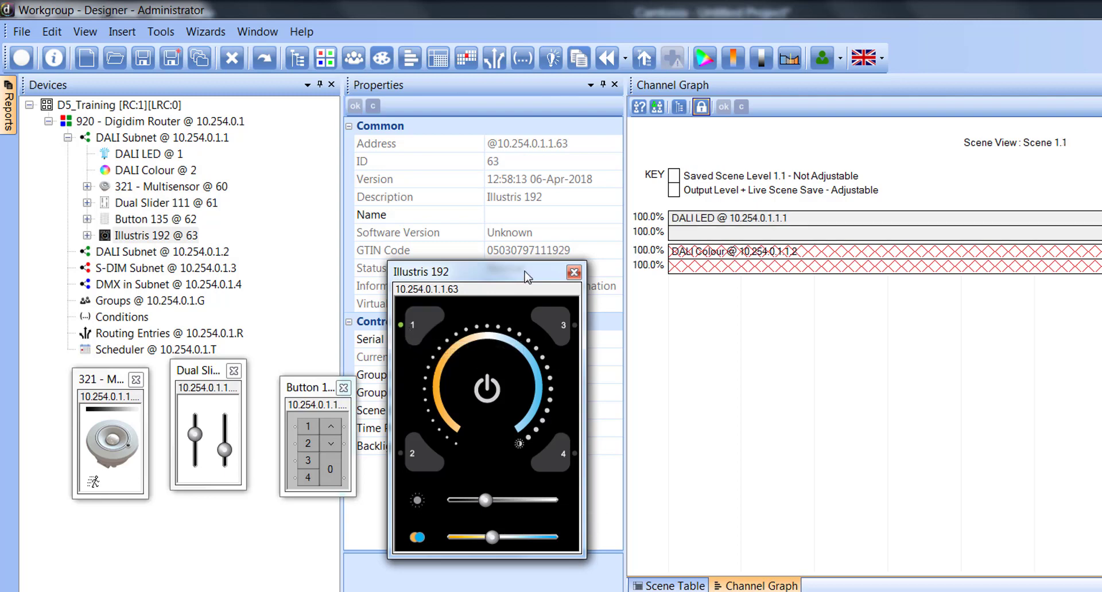